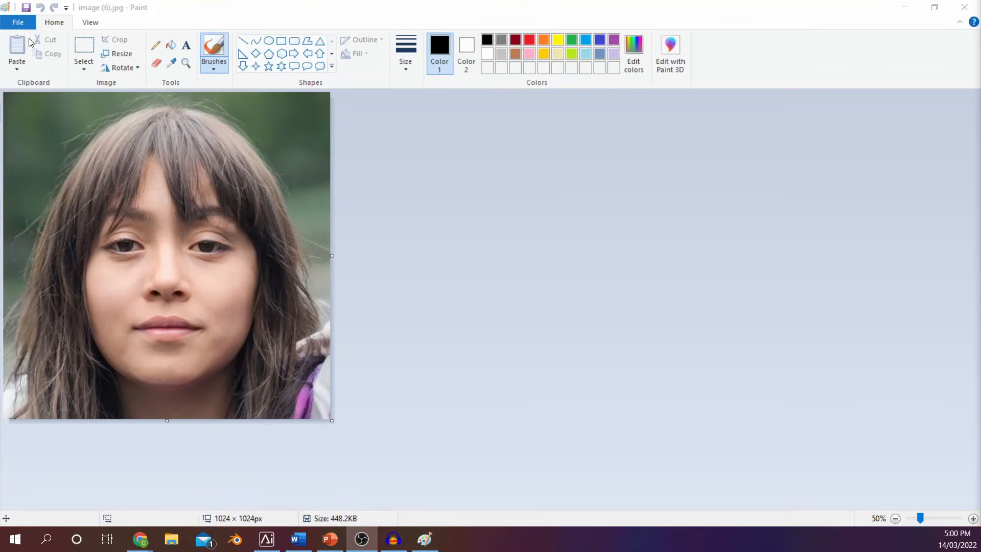
Save the portrait photo as a BMP picture
click(20, 22)
mouse_move(78, 139)
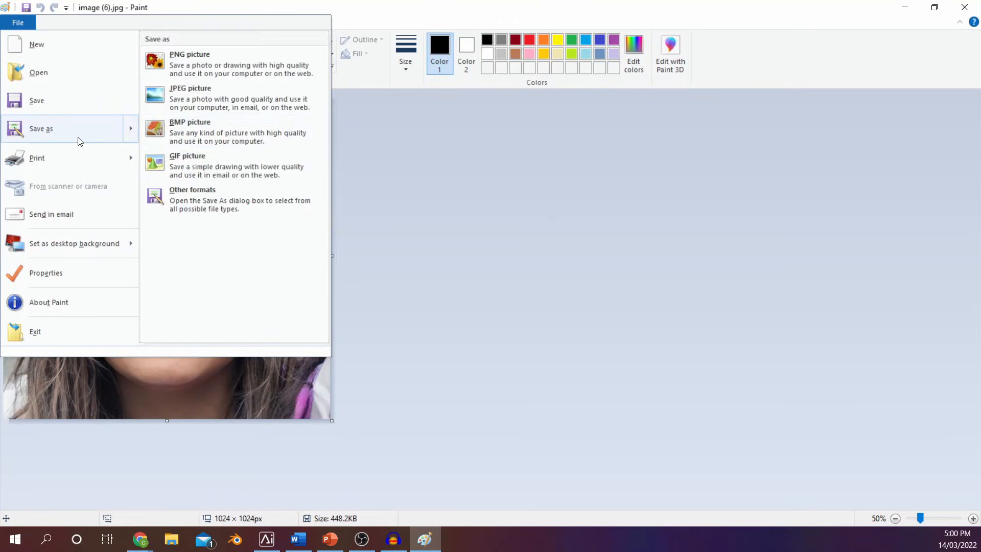
click(203, 134)
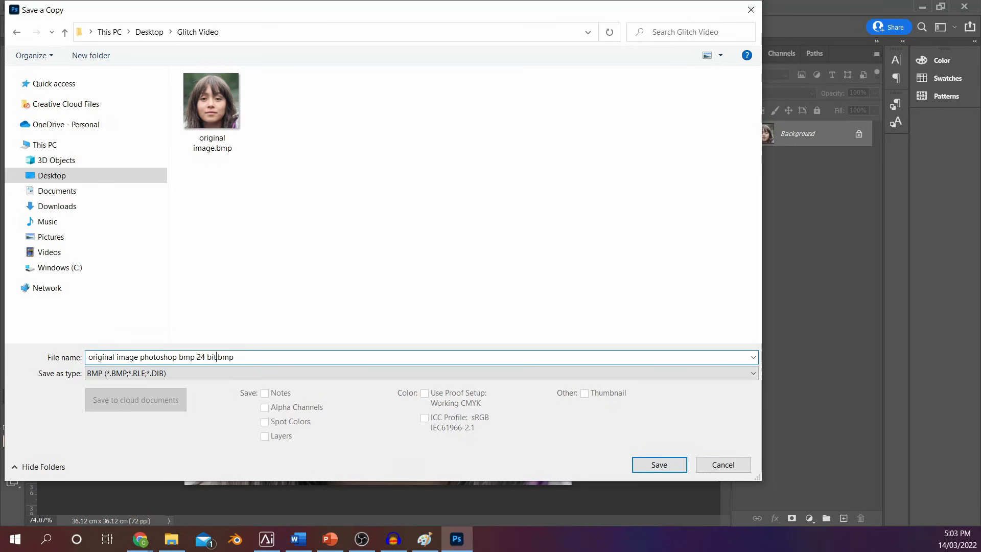
In Photoshop, save the copy "original image photoshop bmp 24 bit.bmp" in BMP format with a 24 Bit depth
click(660, 462)
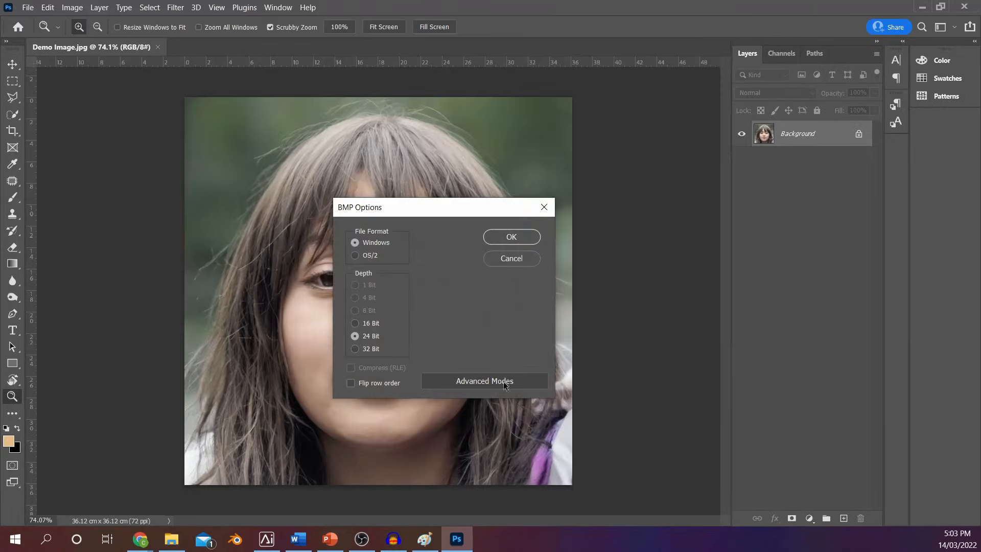
click(371, 324)
click(374, 337)
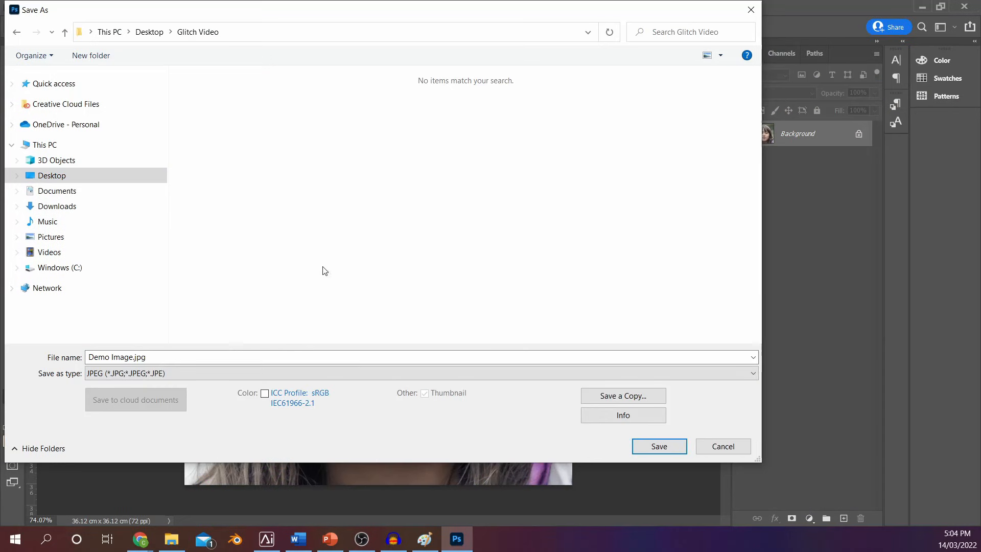
Save the image as Demo Image.tif in TIFF format with Per Channel (RRGGBB) pixel order
click(226, 373)
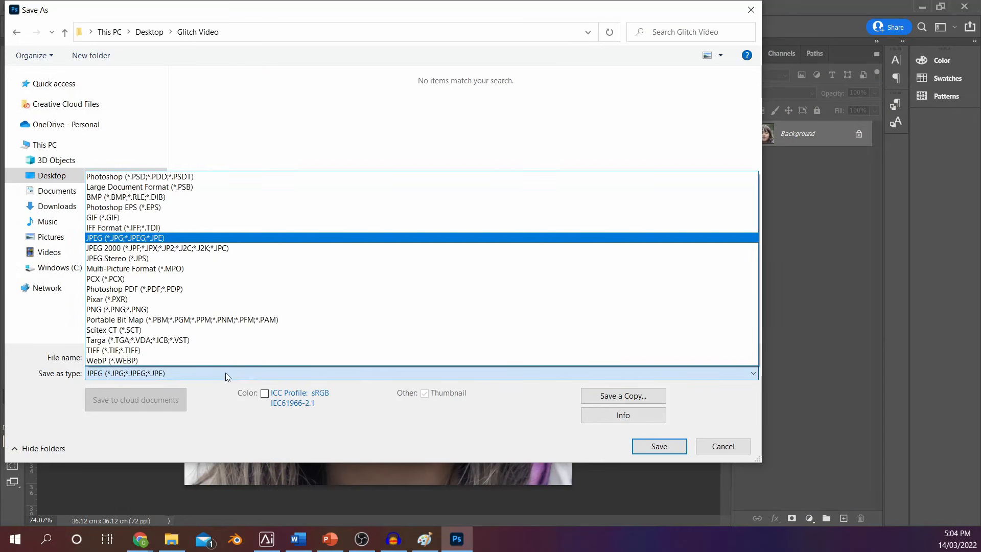
click(208, 351)
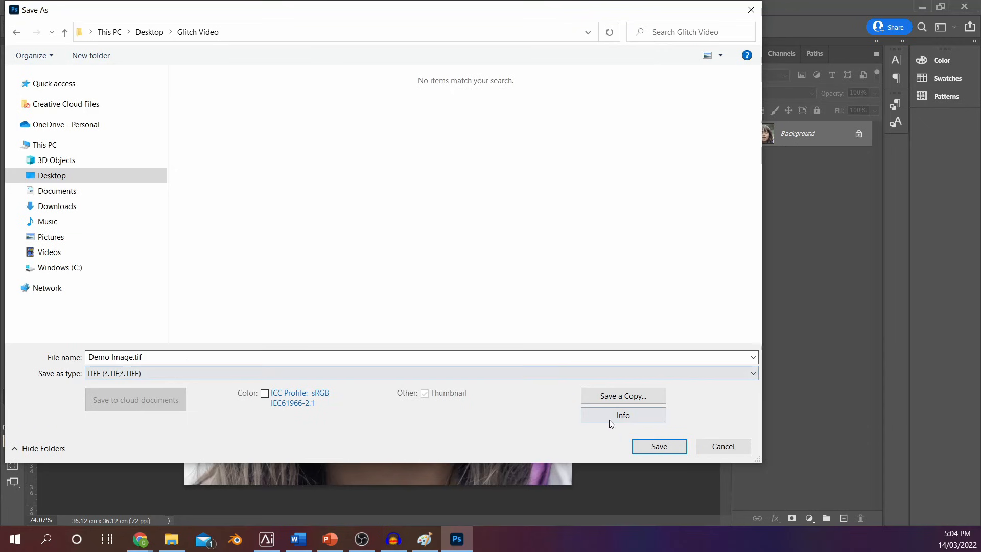
click(657, 446)
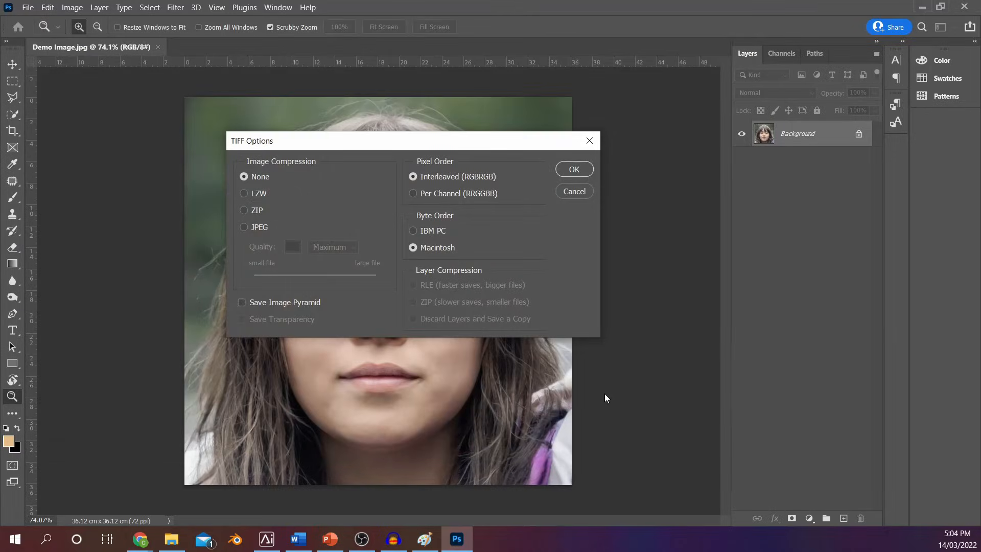
click(413, 194)
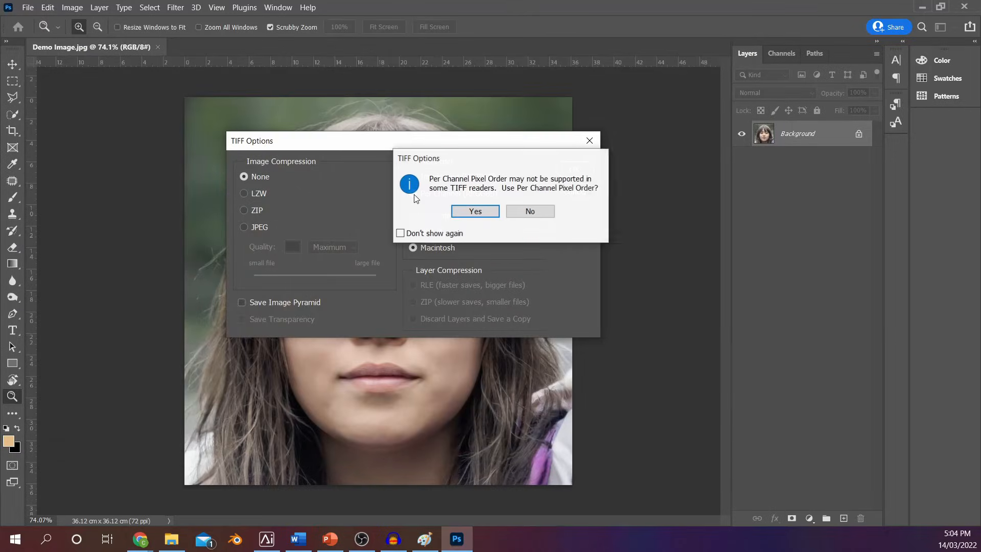
click(494, 214)
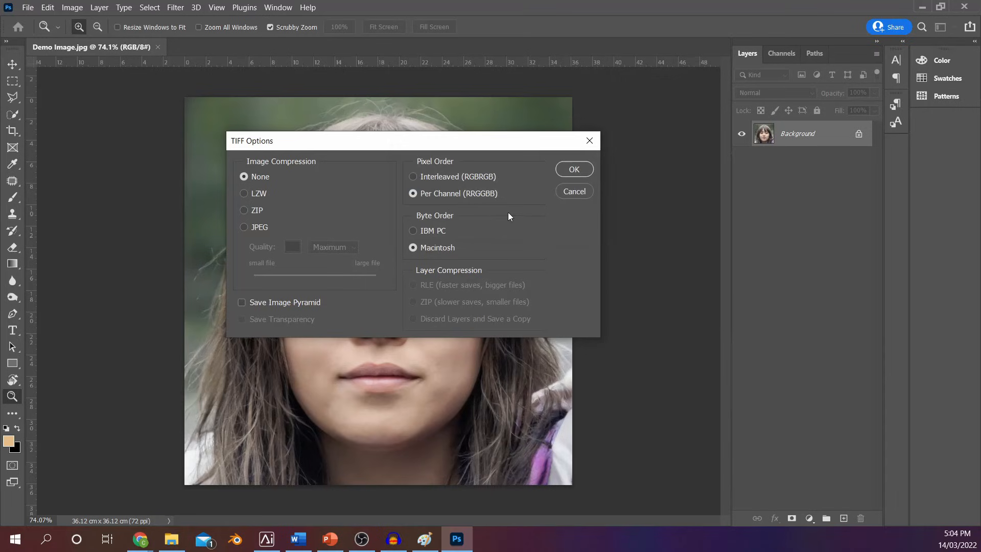
click(575, 169)
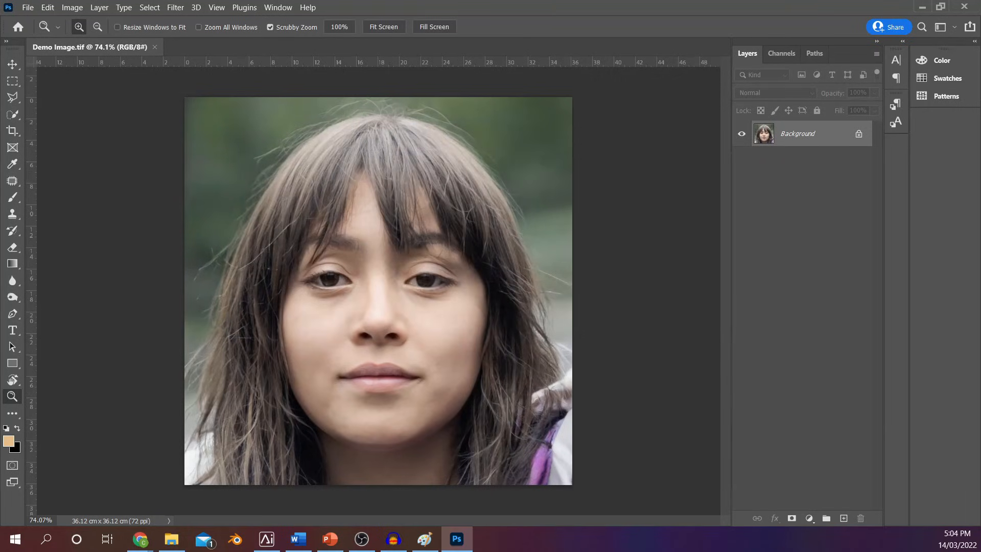
Find and launch Audacity
click(39, 545)
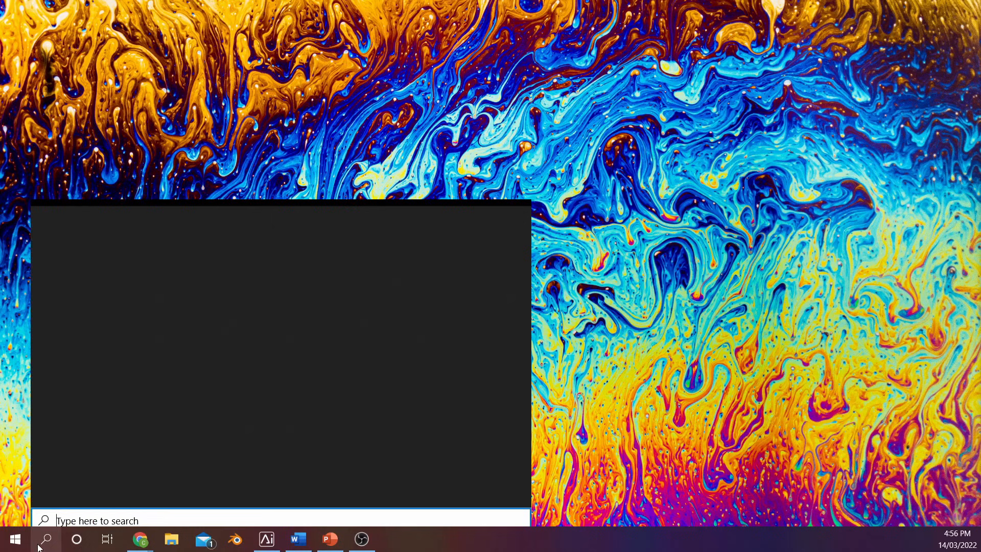
text(a)
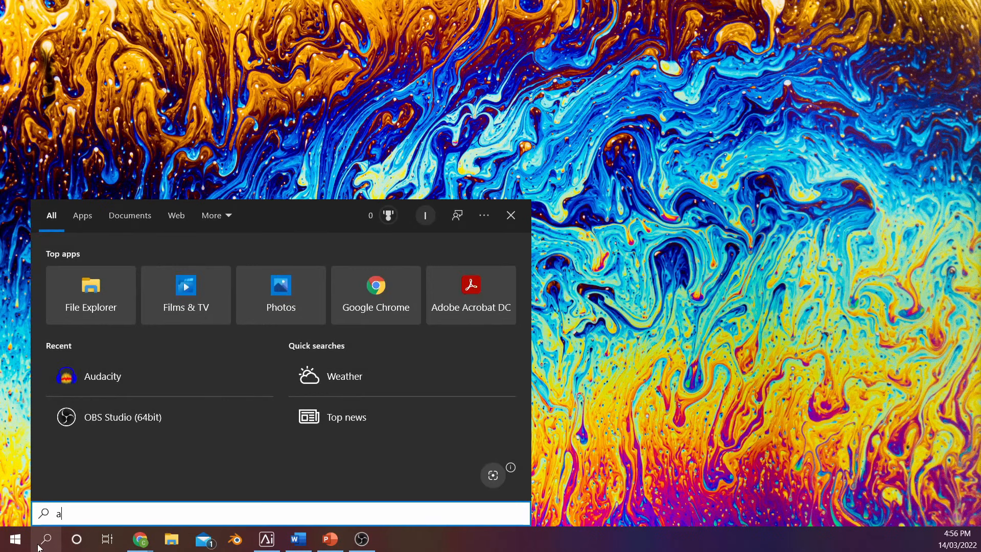
text(udacity)
key(Return)
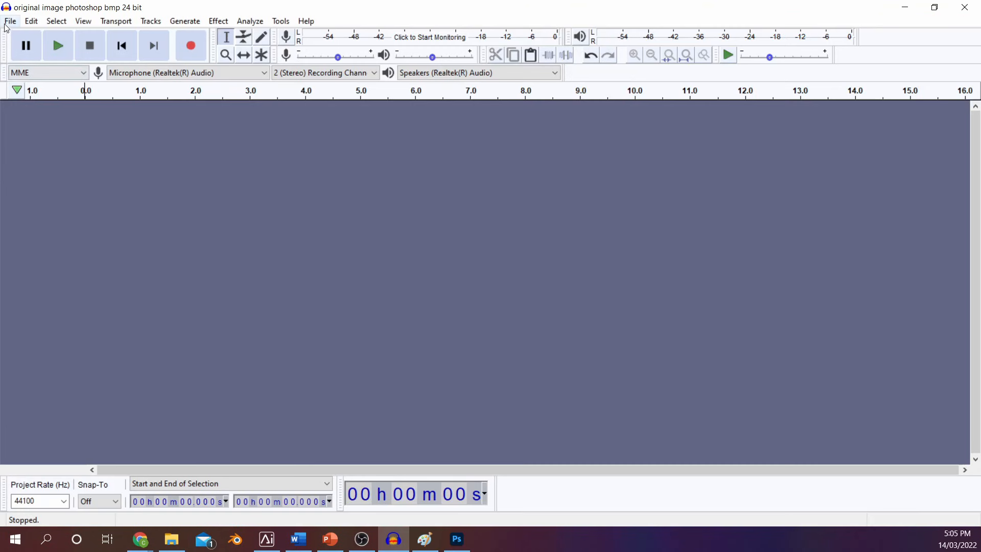
Import "original image photoshop tif.tif" as raw data with U-Law encoding, little-endian byte order and one mono channel
click(8, 22)
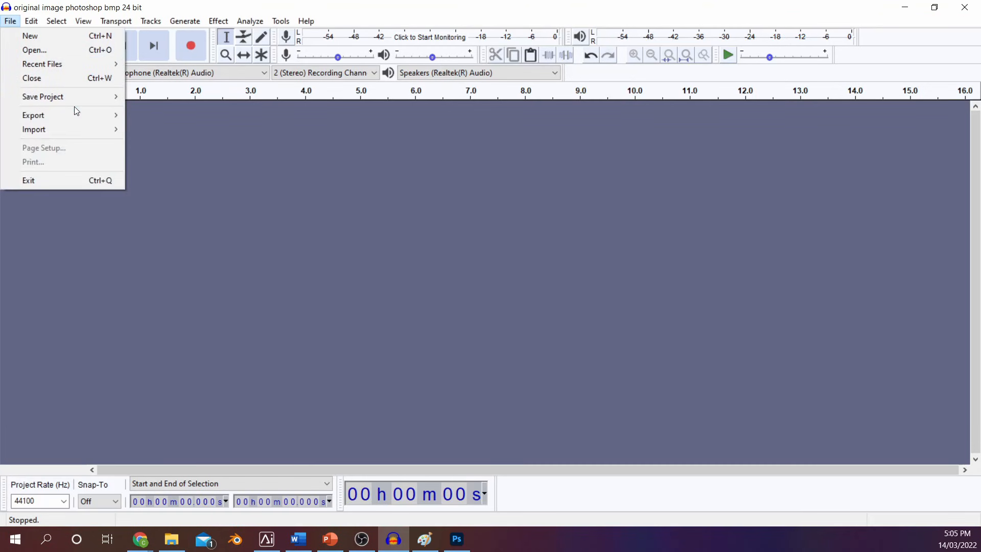
mouse_move(82, 128)
click(182, 169)
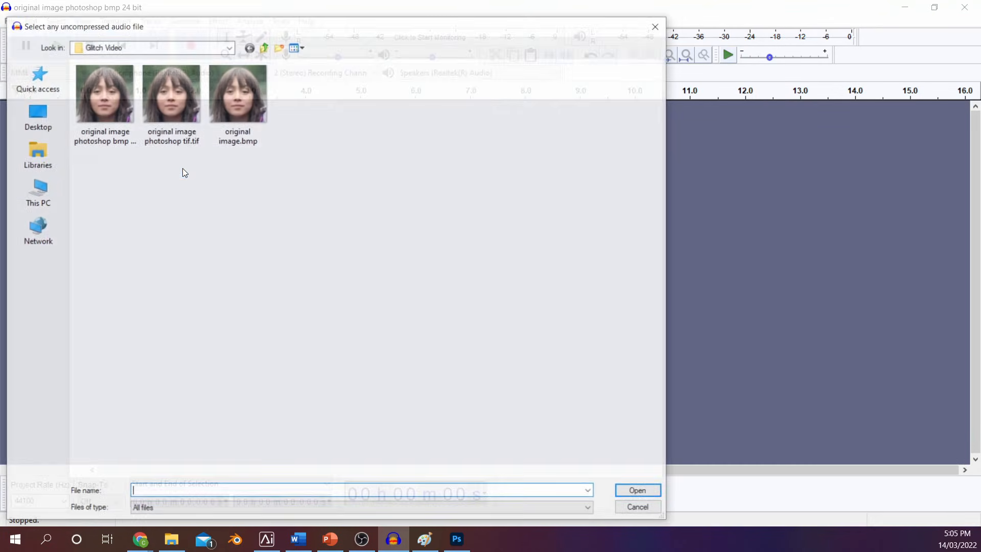
click(170, 109)
click(638, 492)
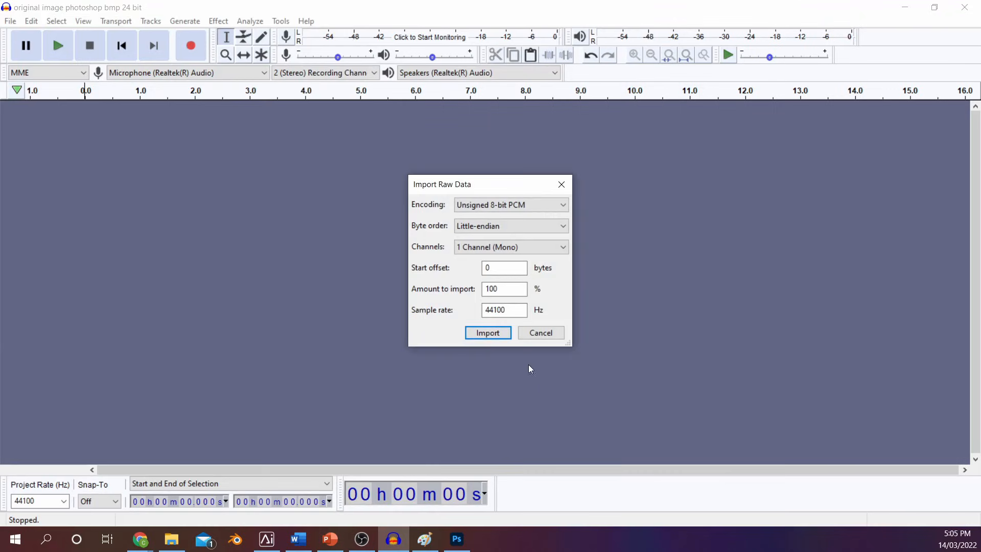
click(492, 205)
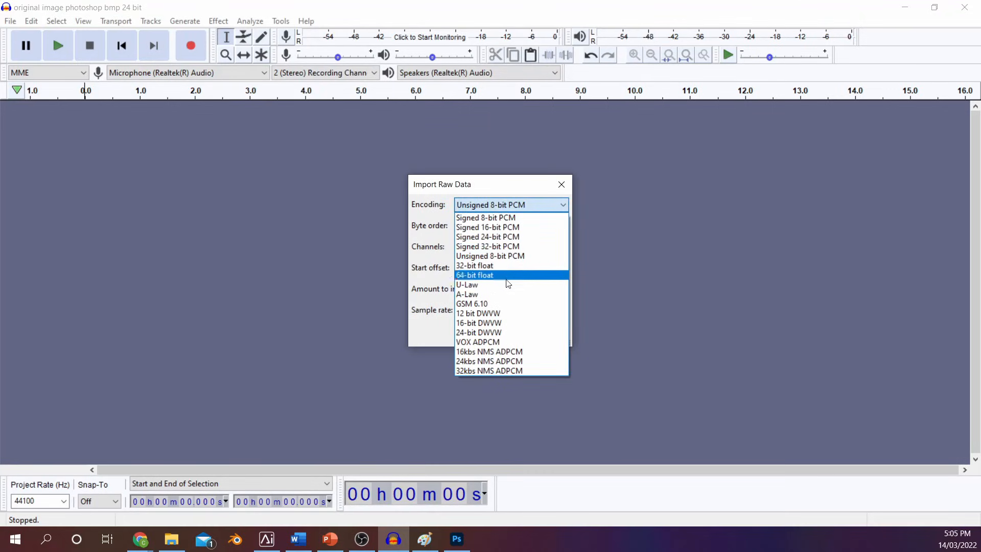
click(508, 282)
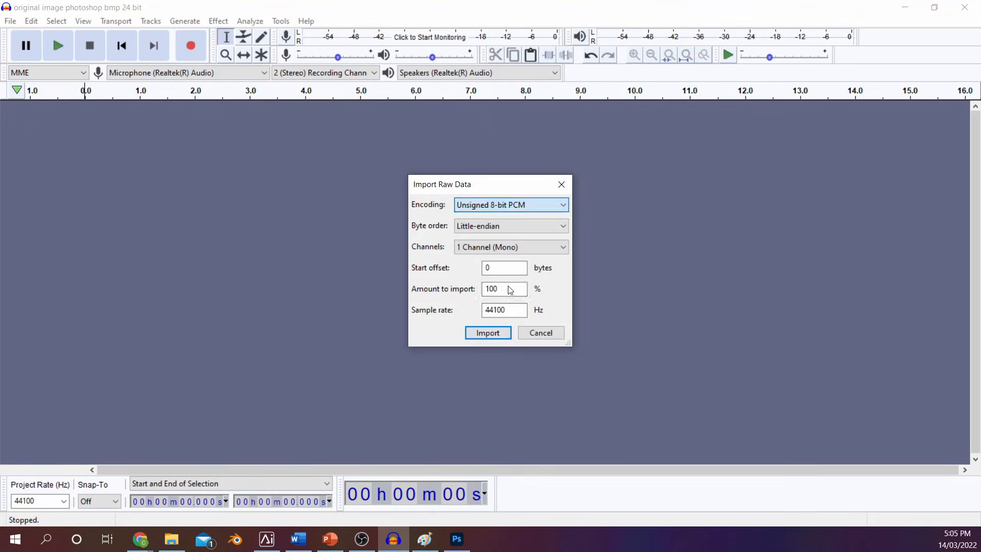
click(488, 333)
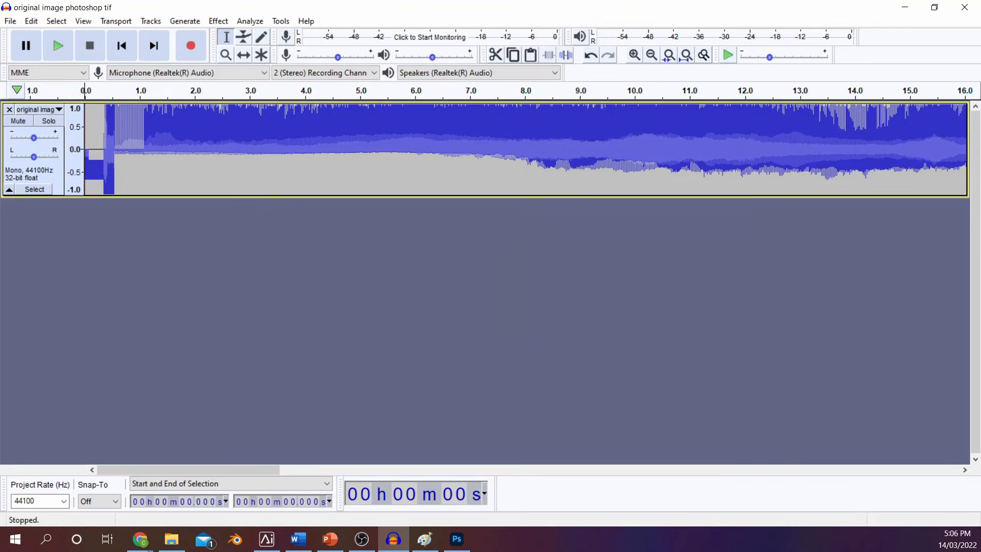
Play the imported image data as audio
key(alt+Tab)
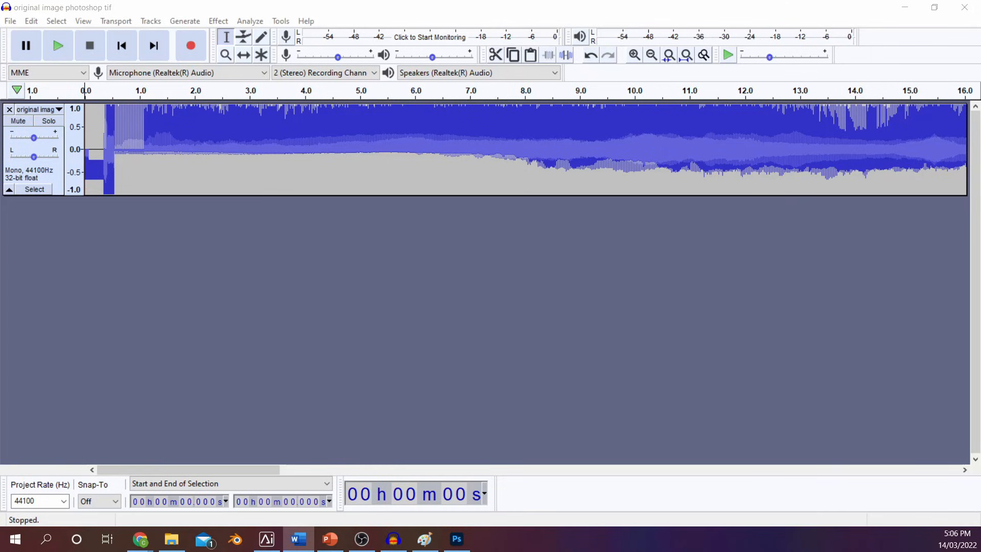
key(alt+Tab)
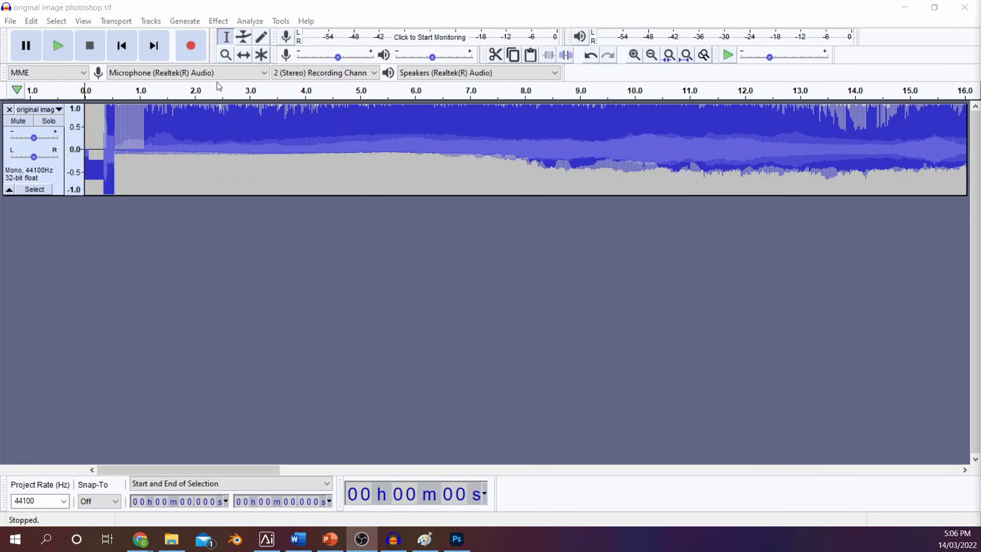
click(58, 46)
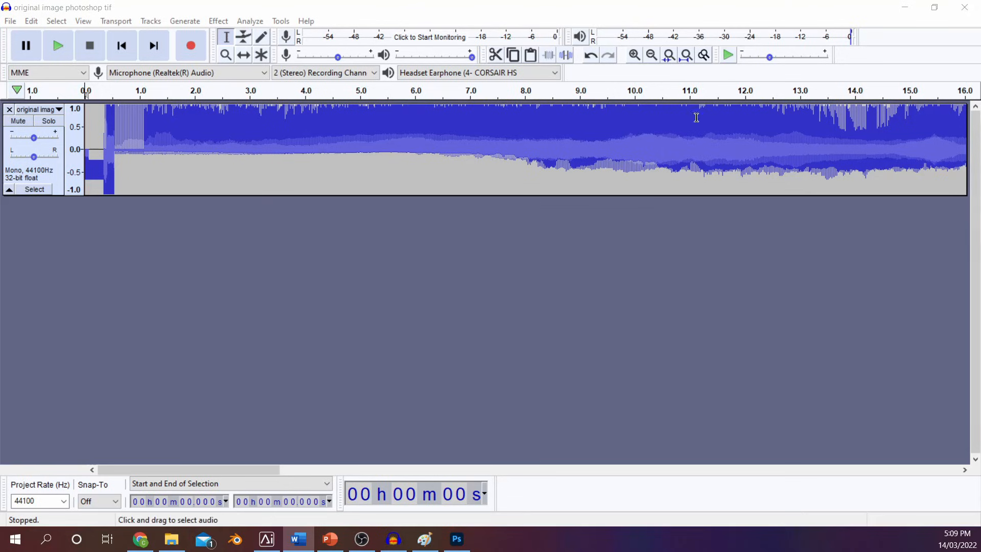
Examine the header at the very start of the track and select it, from 0 to about 0.011 s
click(636, 57)
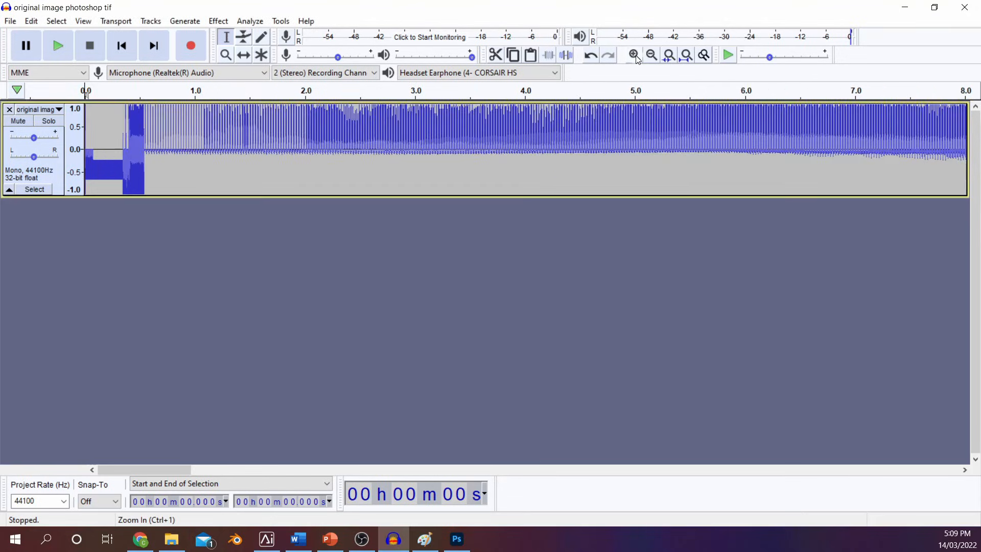
click(636, 58)
click(635, 55)
click(635, 55)
click(635, 55)
click(635, 55)
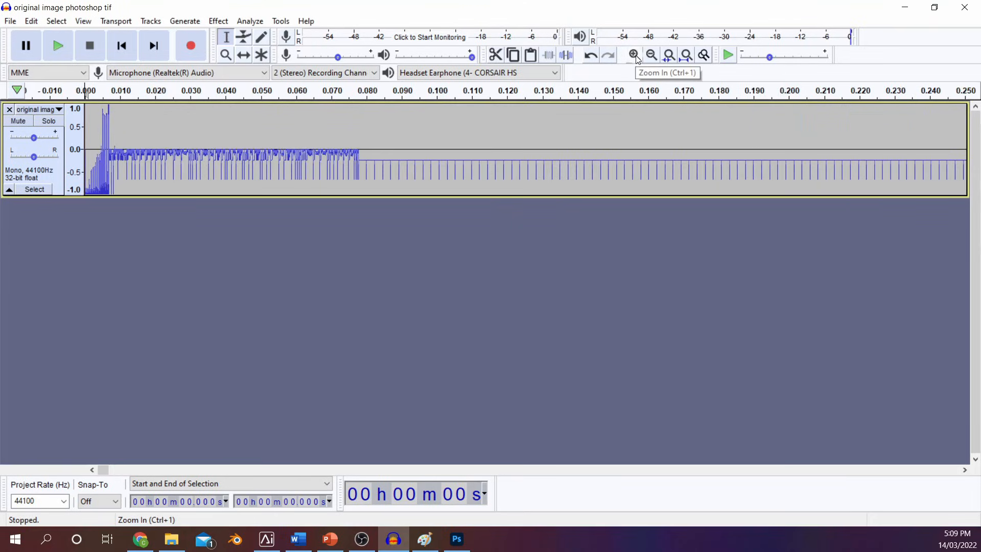
click(635, 55)
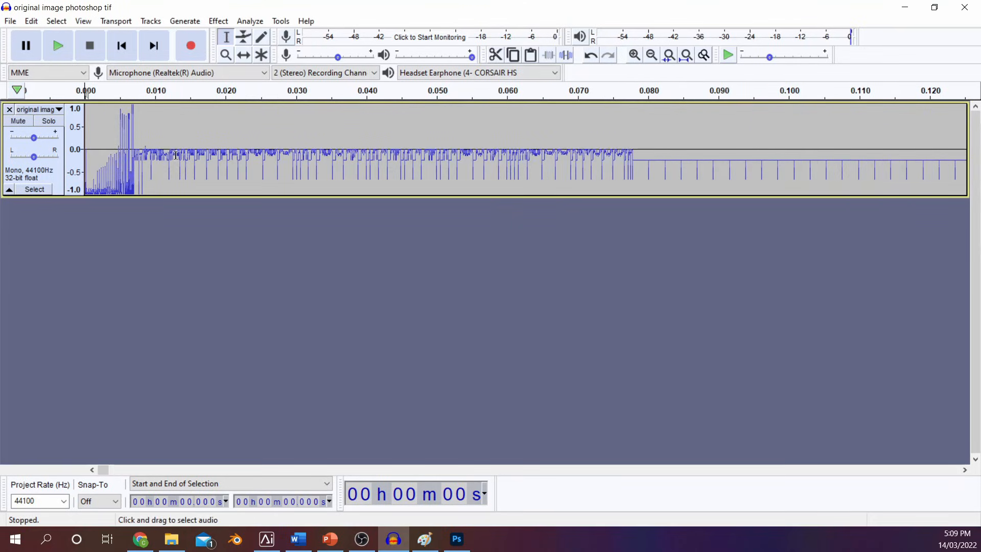
drag(161, 155, 74, 169)
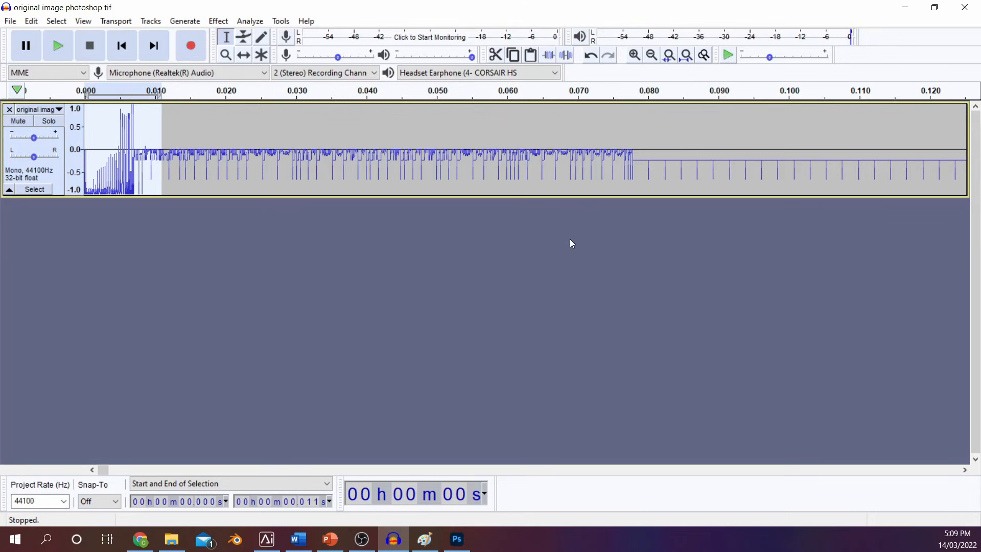
Try pasting a copy of the audio from about 11.4 s to 21.7 s at about 44.8 s, and undo the paste
click(652, 55)
click(652, 55)
click(652, 55)
click(651, 55)
click(651, 55)
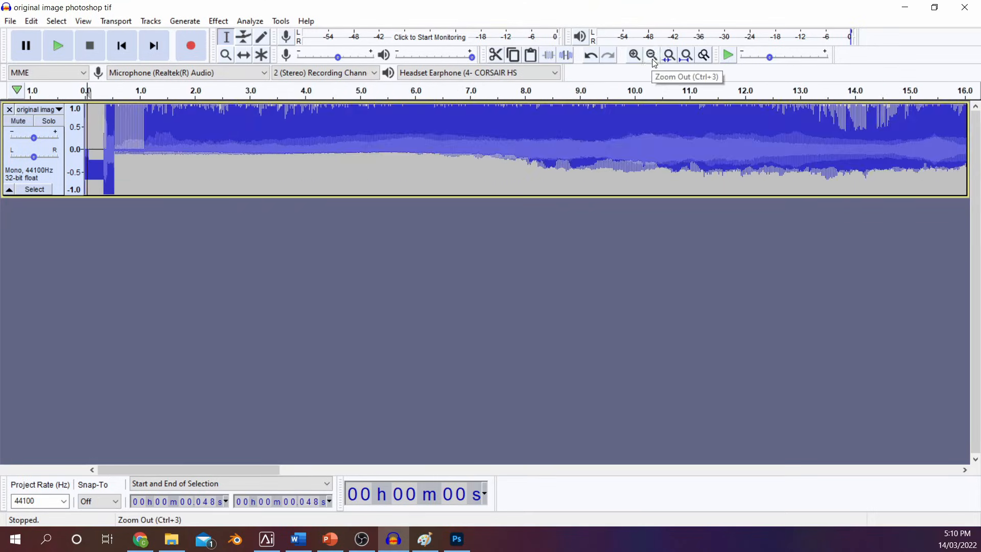
click(652, 55)
click(651, 55)
click(651, 56)
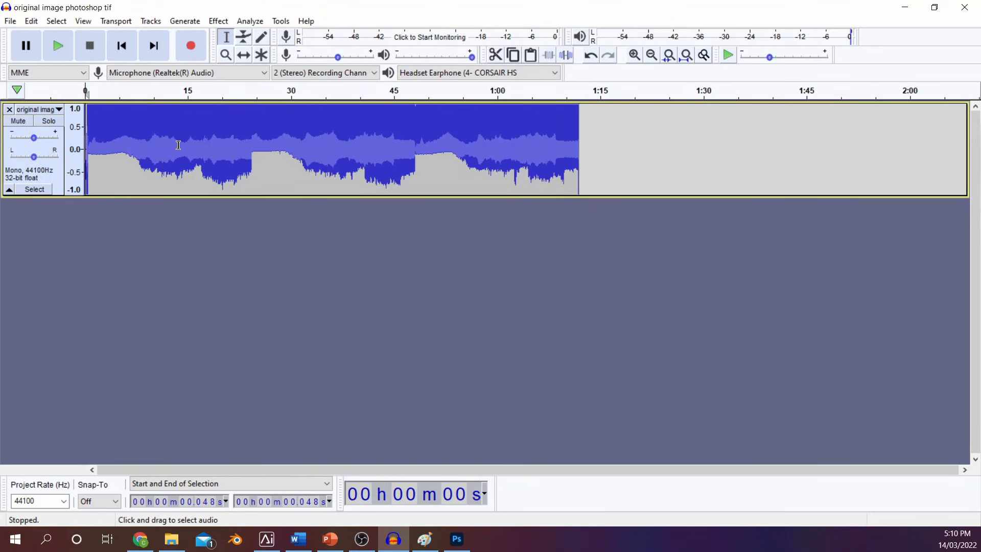
drag(163, 145, 235, 145)
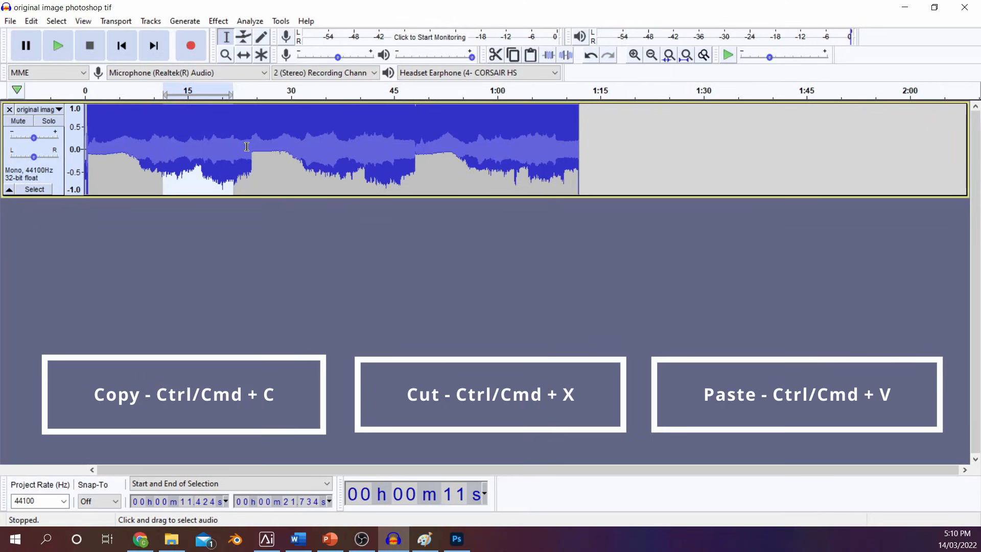
click(391, 140)
key(ctrl+v)
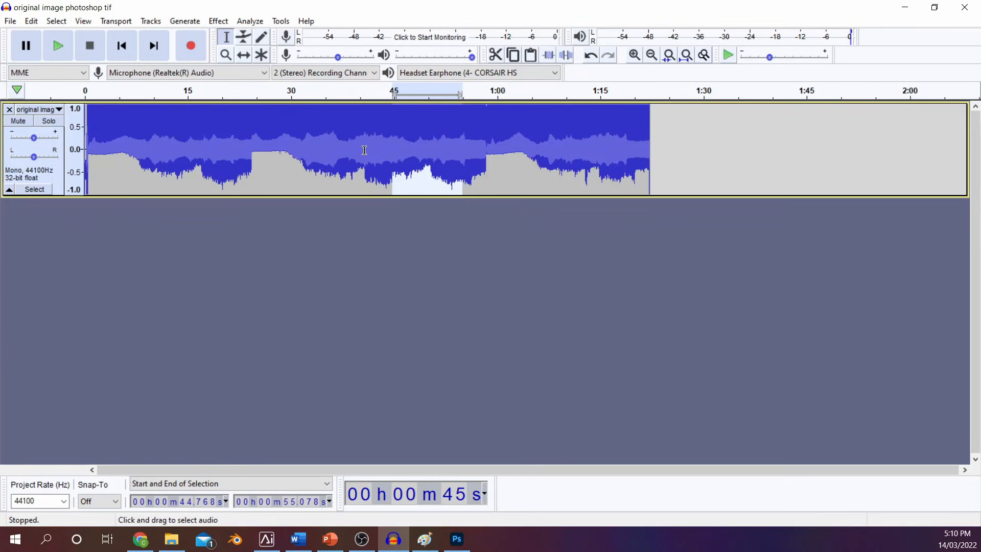
key(ctrl+z)
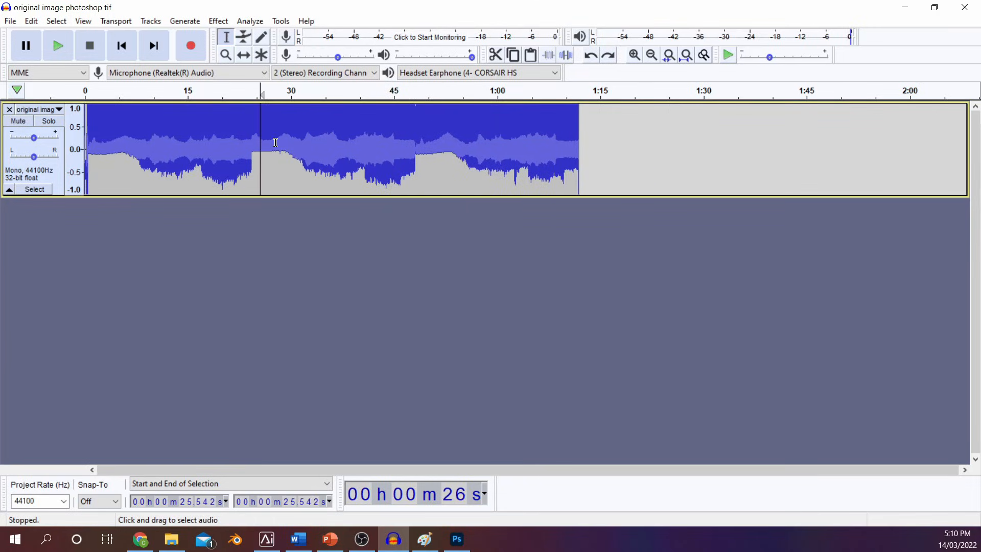
Paste a copy of the audio from about 18.8 s to 27.7 s over a short section starting at about 35.1 s, and delete another section
drag(275, 142, 214, 145)
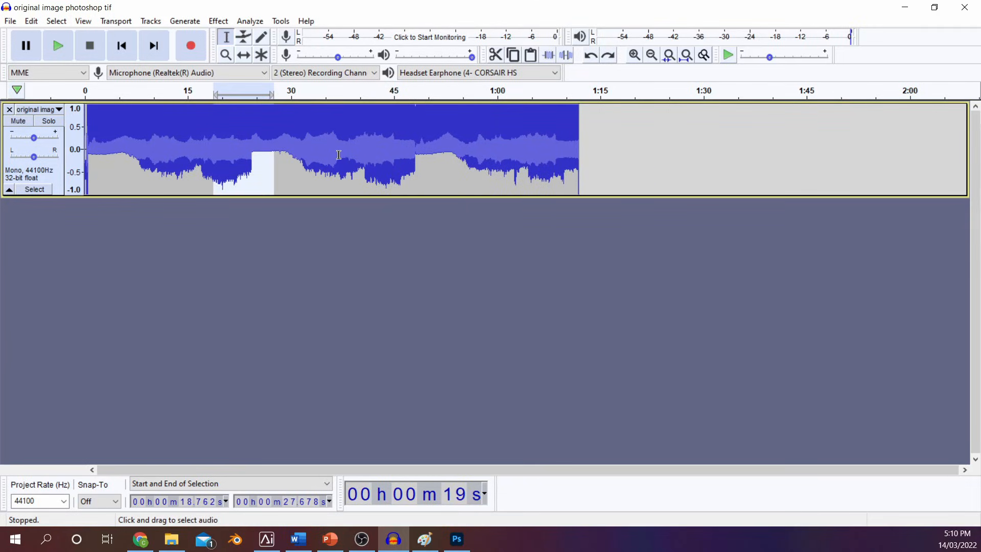
key(ctrl+c)
drag(325, 150, 354, 150)
key(ctrl+v)
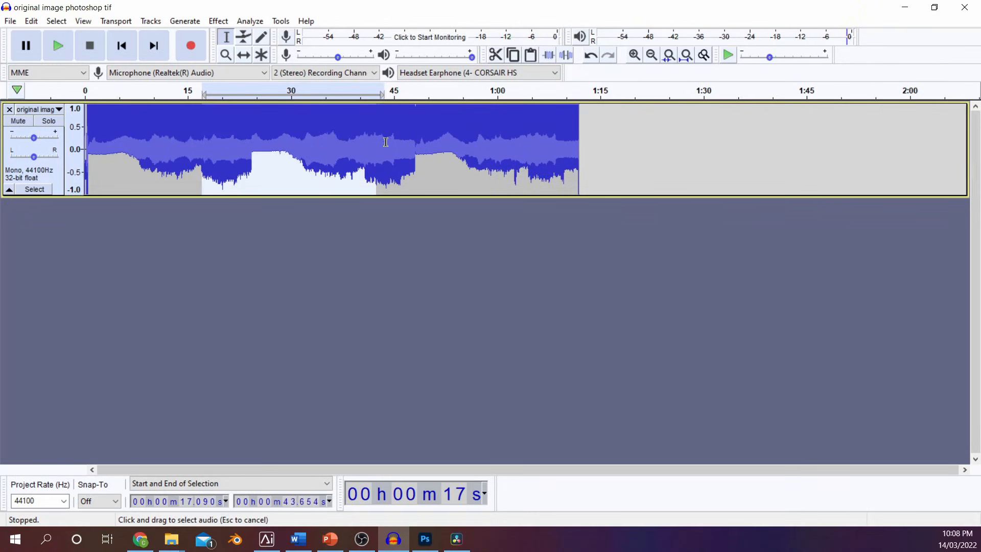
drag(379, 143, 412, 139)
key(Delete)
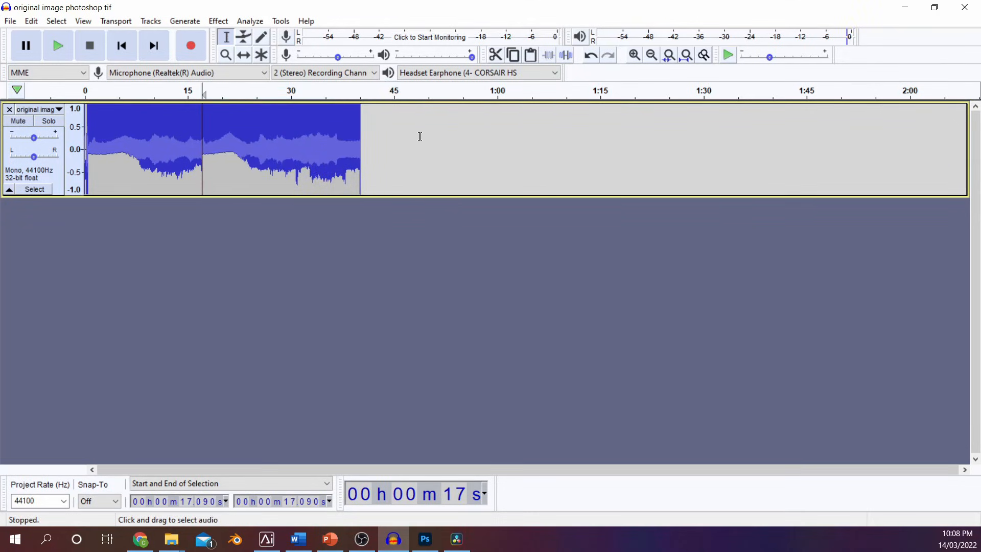
Open "original image photoshop bmp 24 bit deleted.bmp" from the Glitch Video folder to check it
click(11, 21)
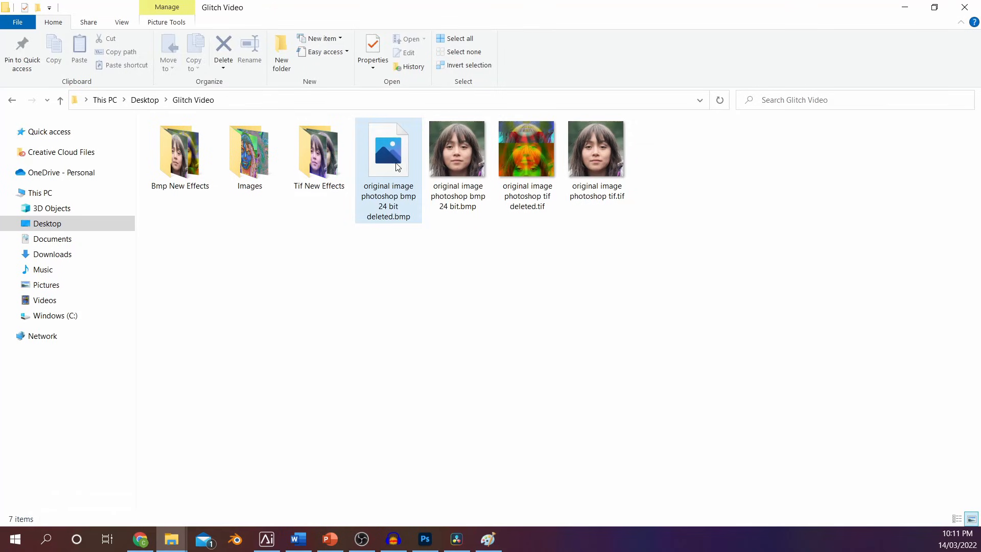
click(398, 164)
double_click(404, 168)
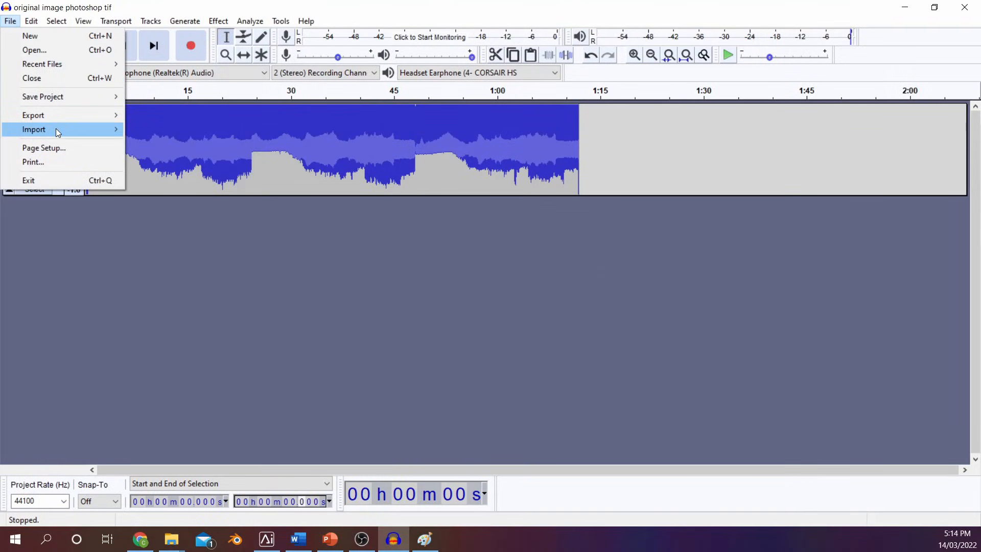
Import "original image 2 photoshop tif.tif" as raw data with U-Law encoding and a single mono channel
mouse_move(57, 132)
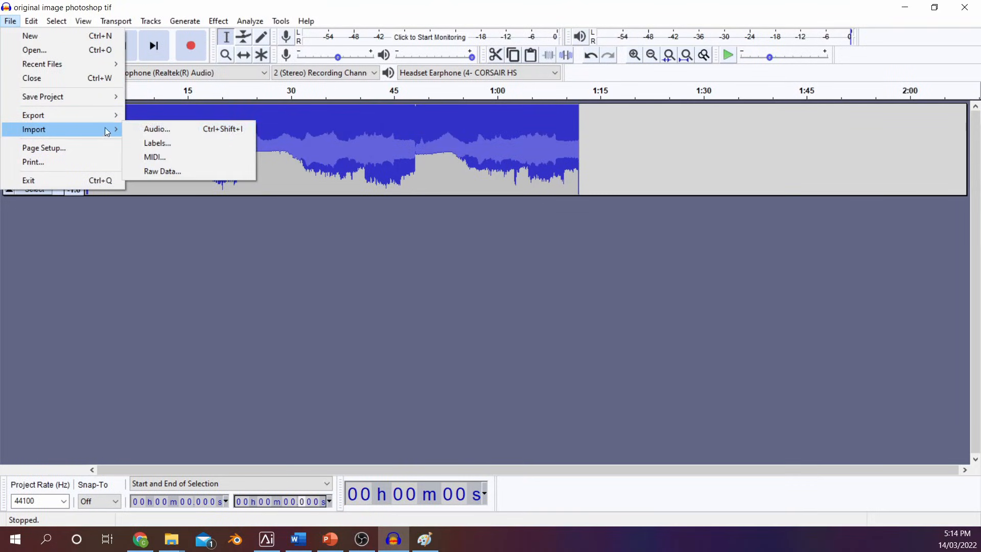
click(192, 170)
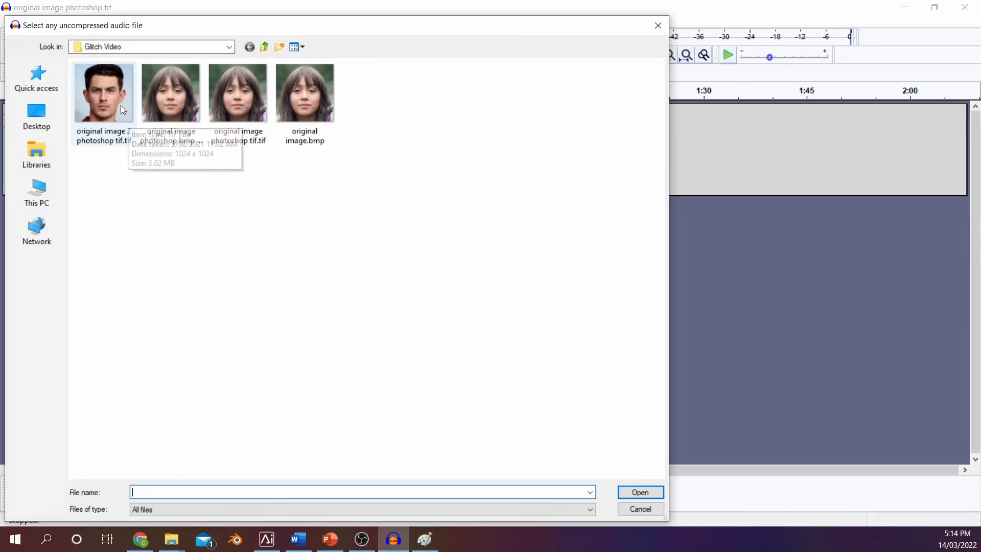
double_click(165, 150)
click(483, 204)
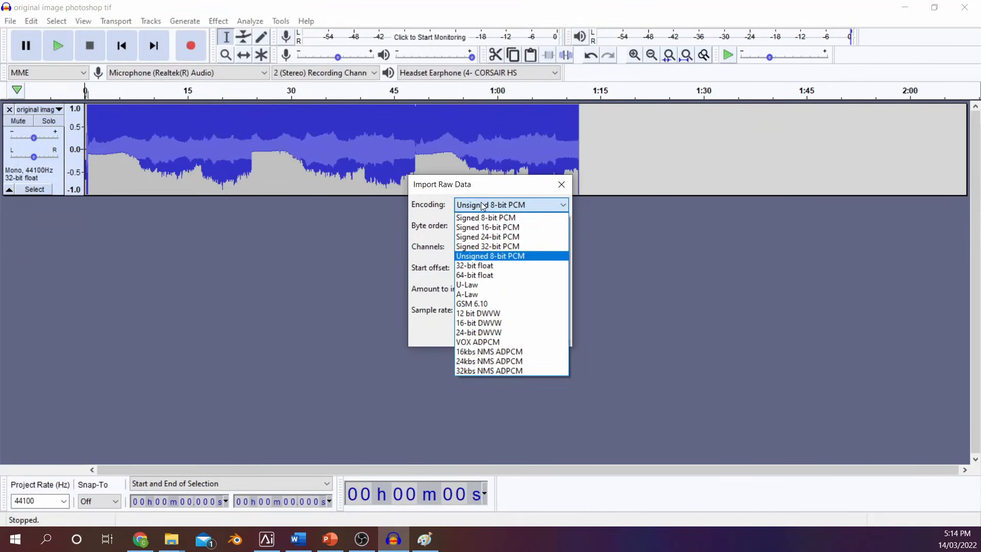
click(496, 284)
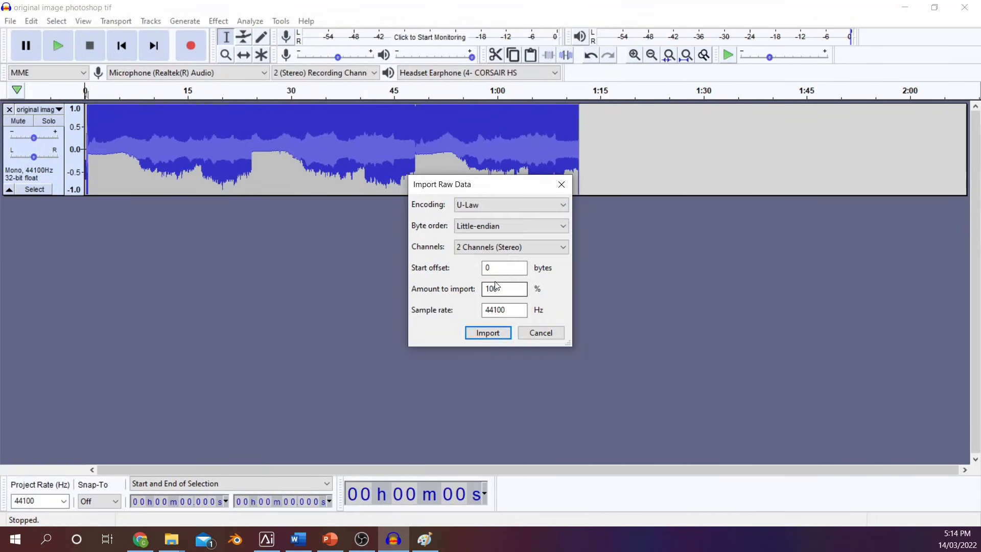
click(511, 248)
click(513, 259)
click(492, 332)
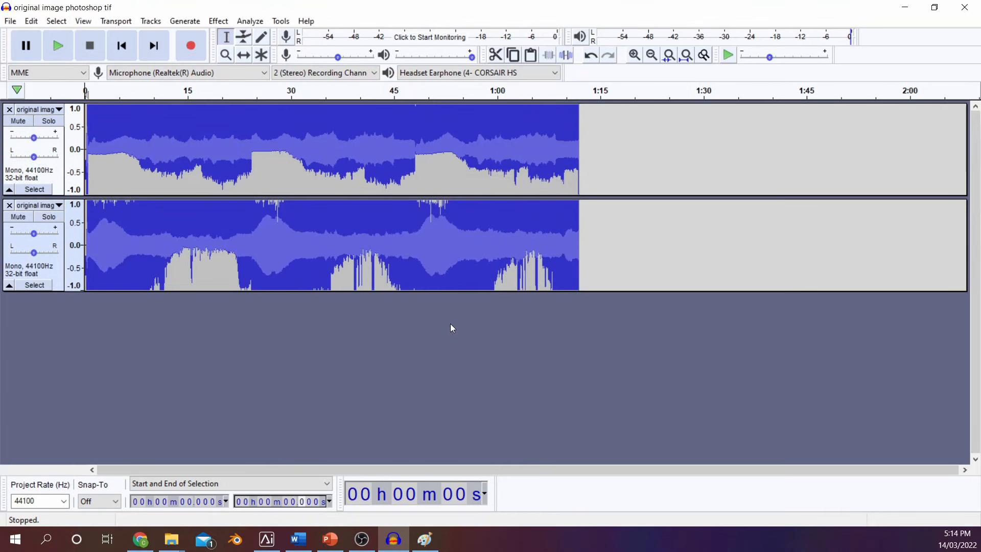
Cut the audio between 40.000 s and 50.000 s out of the newly imported second track
click(361, 265)
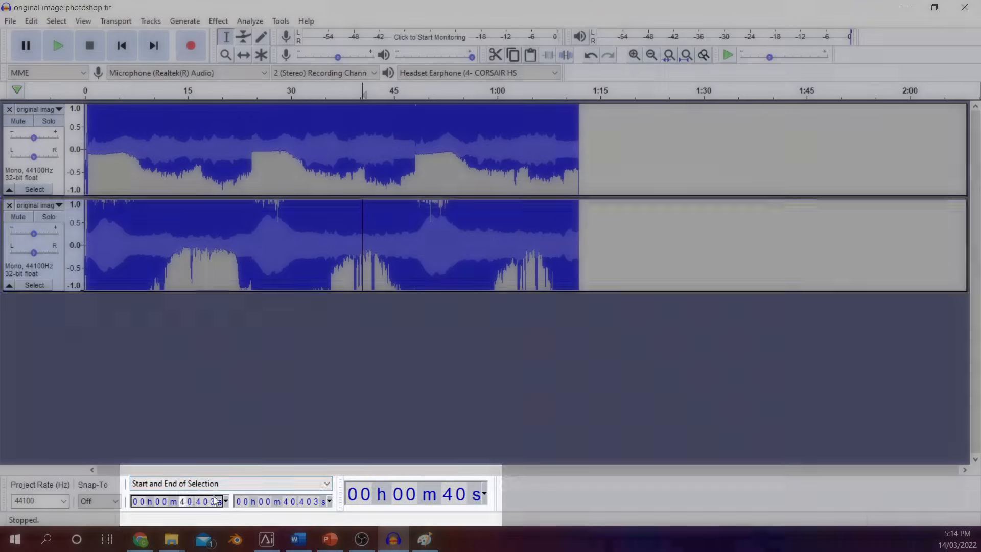
text(400000)
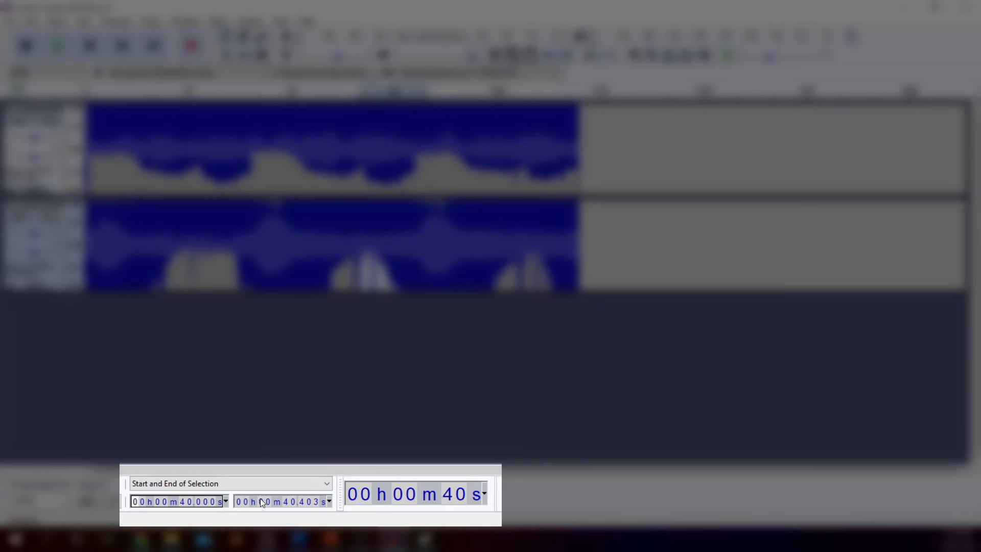
click(288, 499)
text(500000)
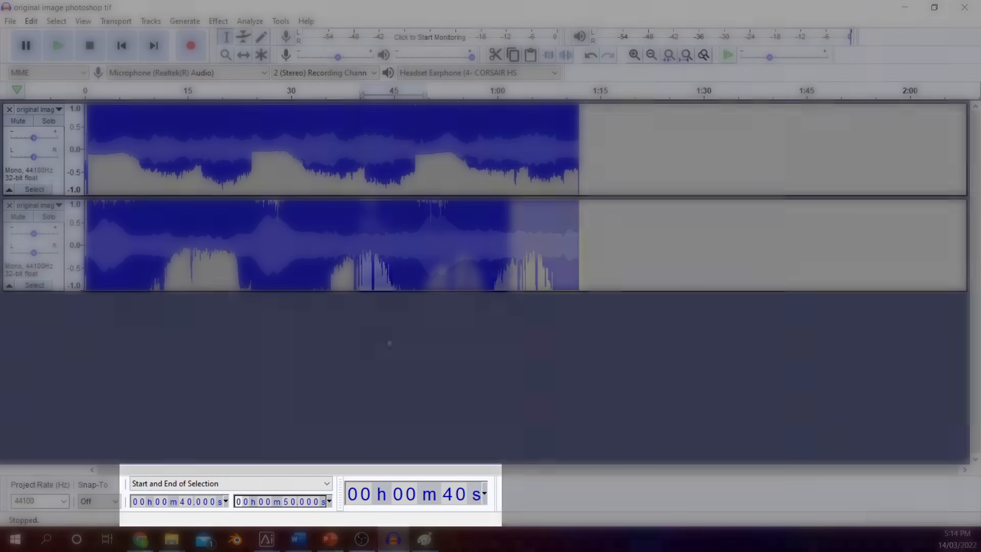
key(Delete)
Paste the cut audio over the first track's section from 40.000 s to 50.000 s, and remove the second track
click(361, 156)
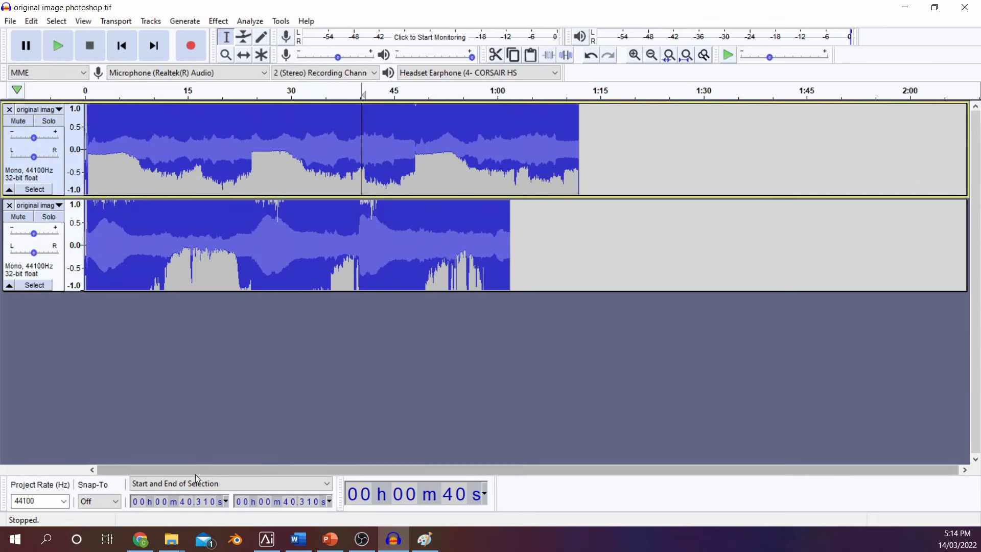
click(183, 500)
text(40000)
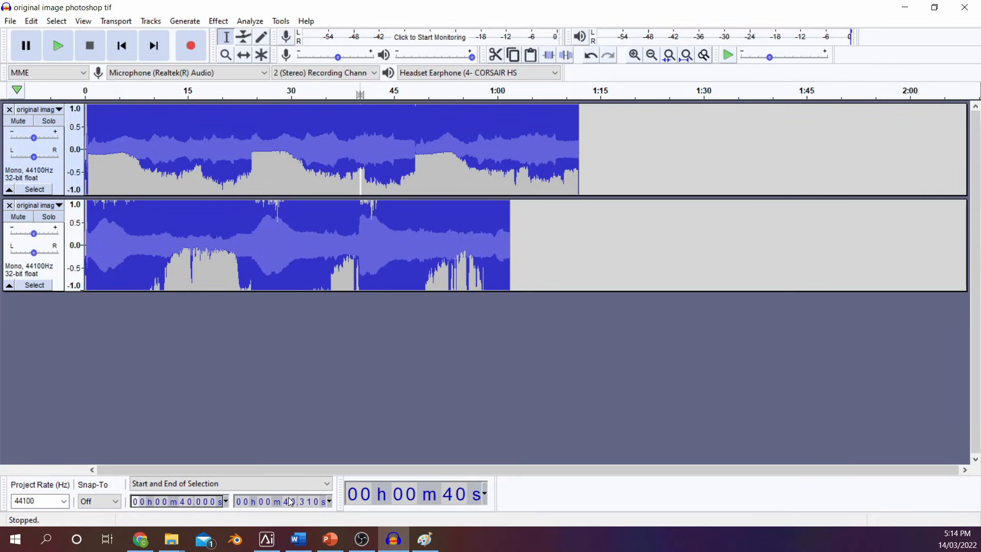
click(289, 502)
text(50000)
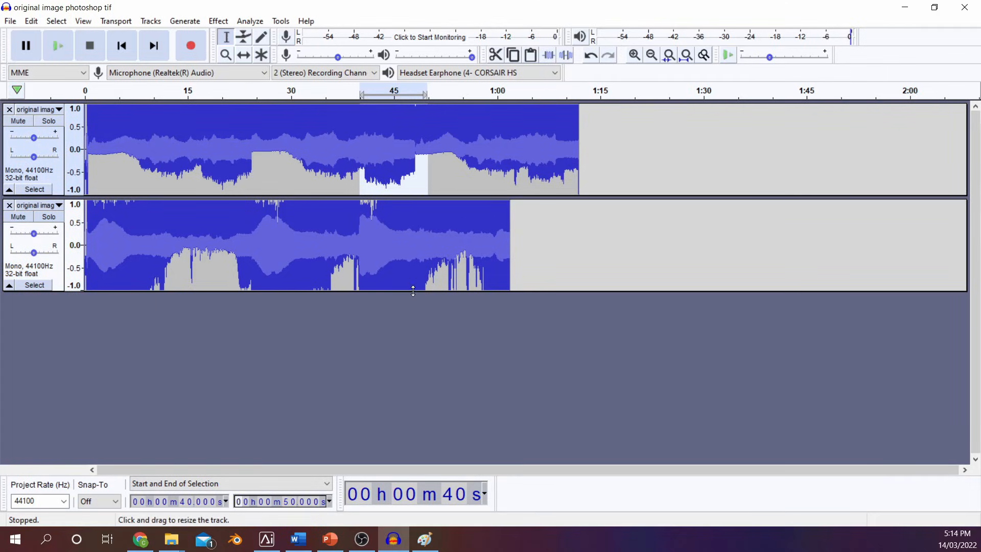
key(ctrl+v)
click(9, 205)
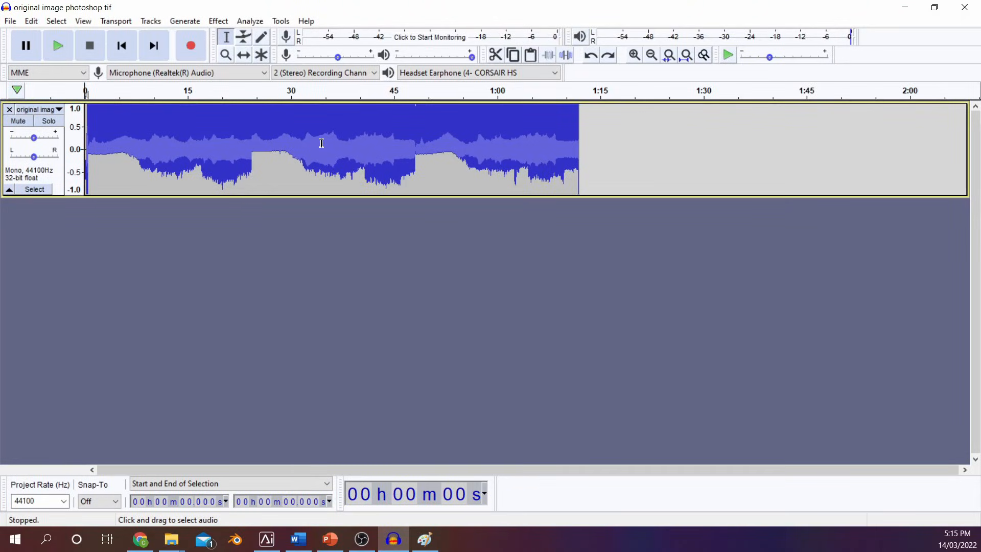
Lower the pitch by 6 percent from about 34.6 s to the end of the track, and apply Invert to that section
drag(321, 143, 569, 150)
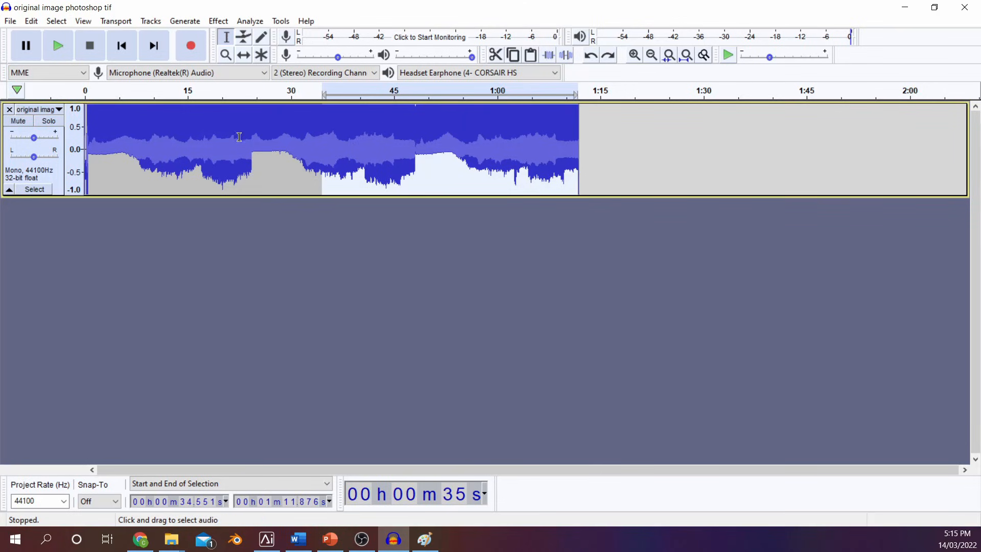
click(221, 24)
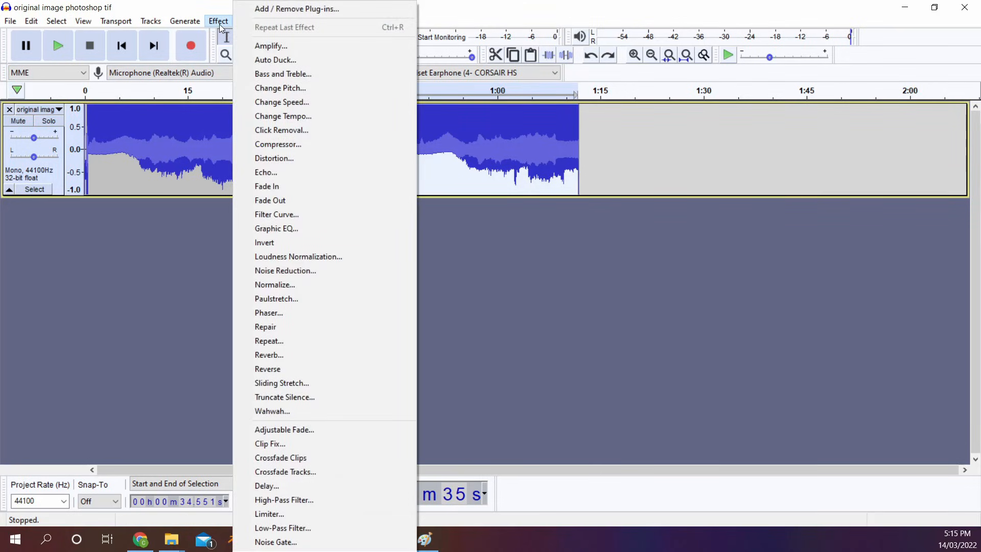
click(323, 88)
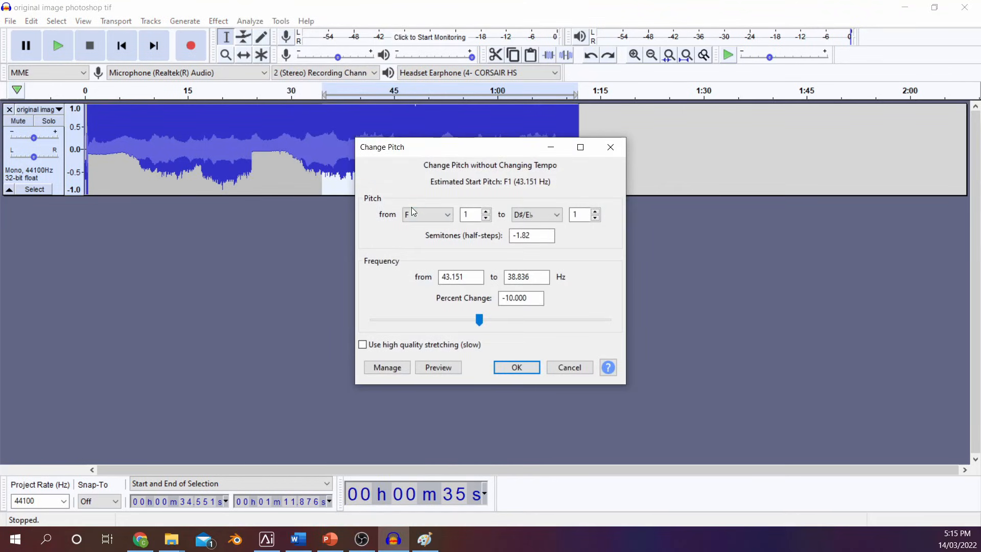
mouse_move(477, 323)
mouse_down()
mouse_move(469, 324)
mouse_move(491, 322)
mouse_move(482, 321)
mouse_up()
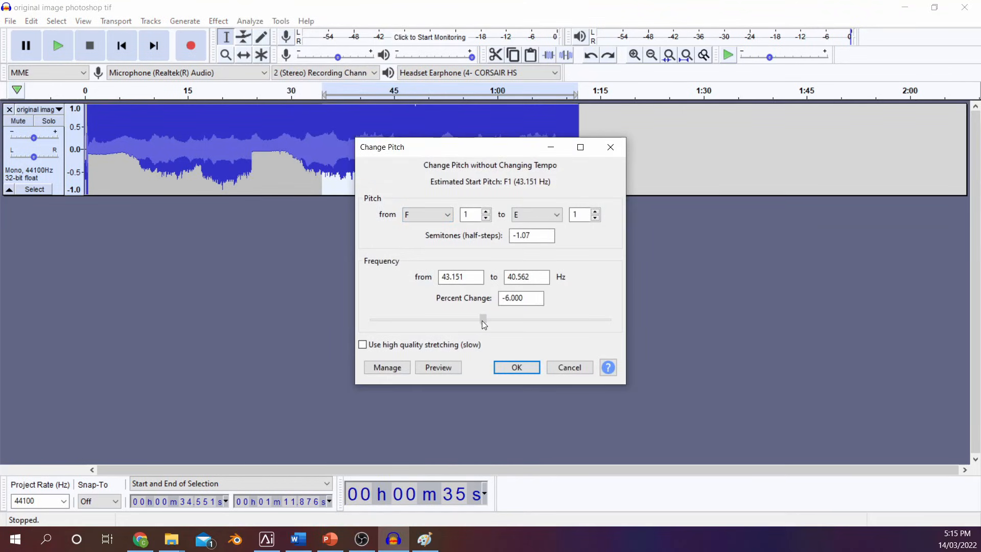
click(518, 367)
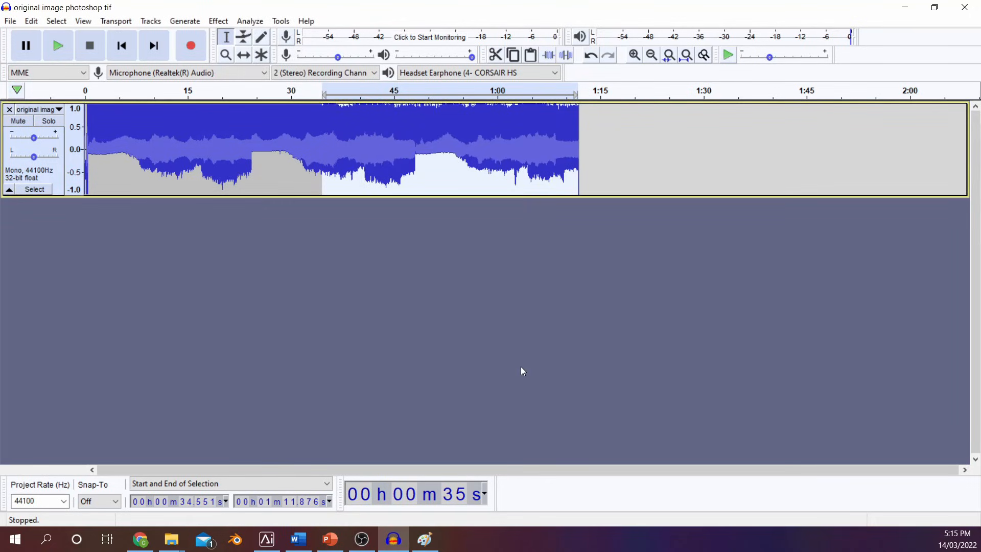
click(221, 22)
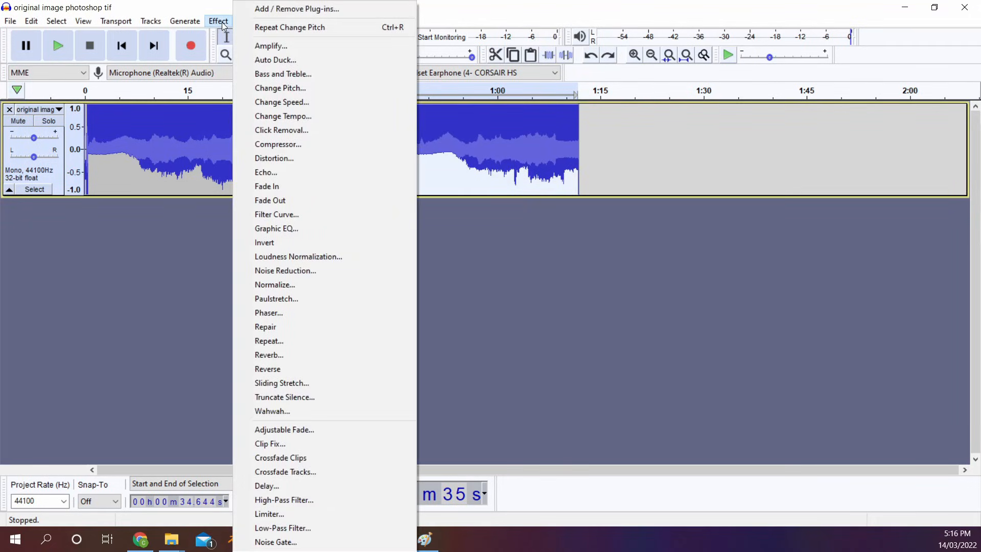
click(304, 241)
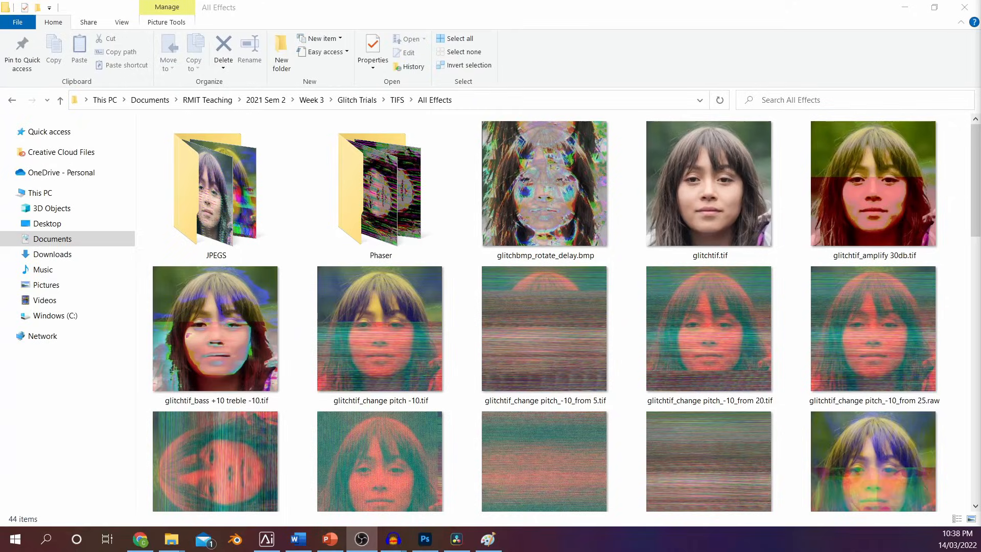
Examine the sample glitch images in the All Effects folders for TIFS and BMPS to compare the audio effects
scroll(898, 300, down, 10)
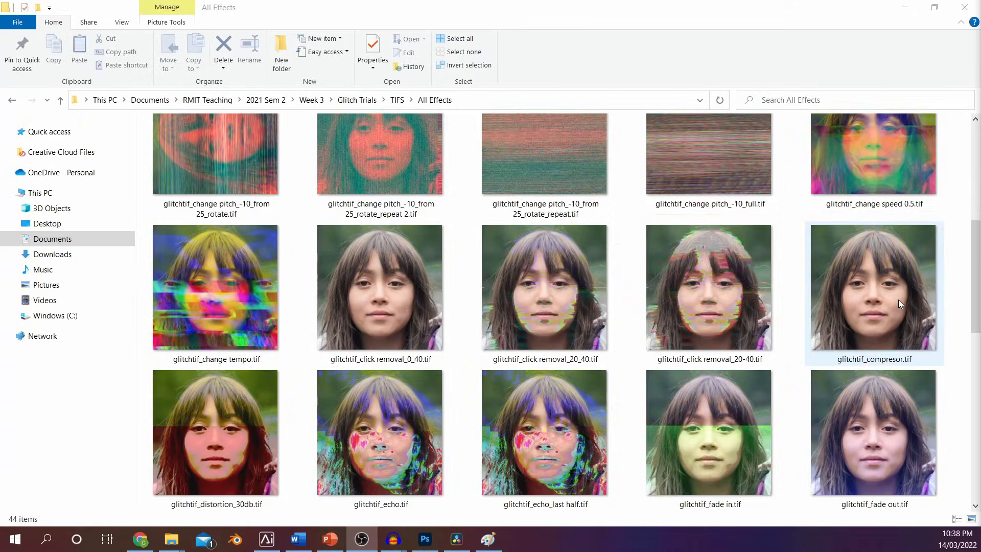
scroll(898, 301, down, 5)
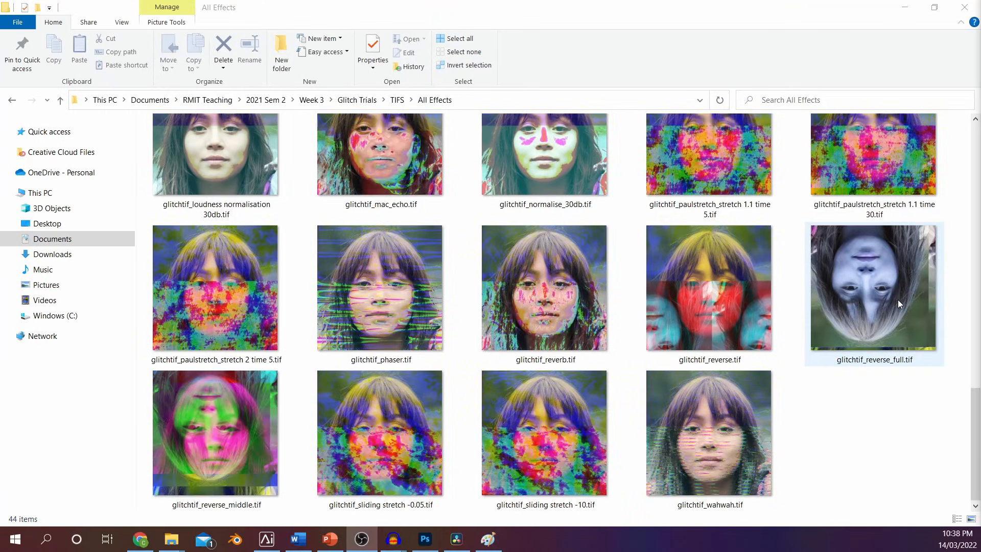
scroll(897, 300, up, 8)
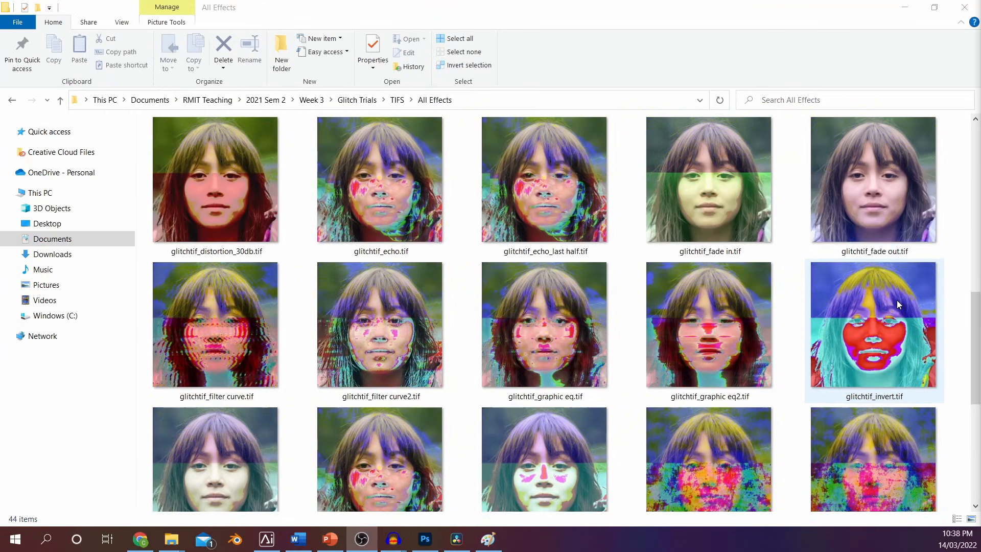
scroll(896, 300, up, 10)
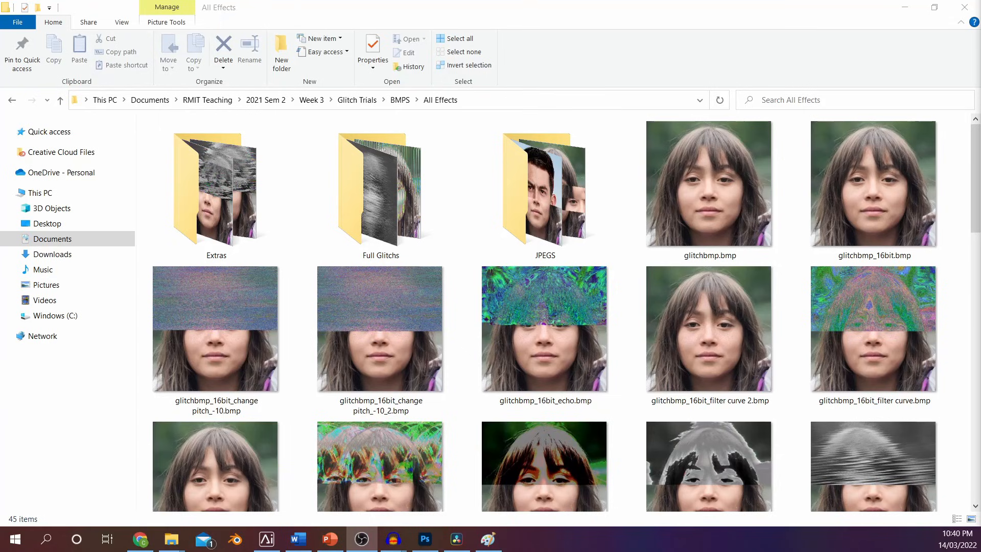
scroll(872, 272, down, 1)
scroll(874, 275, down, 8)
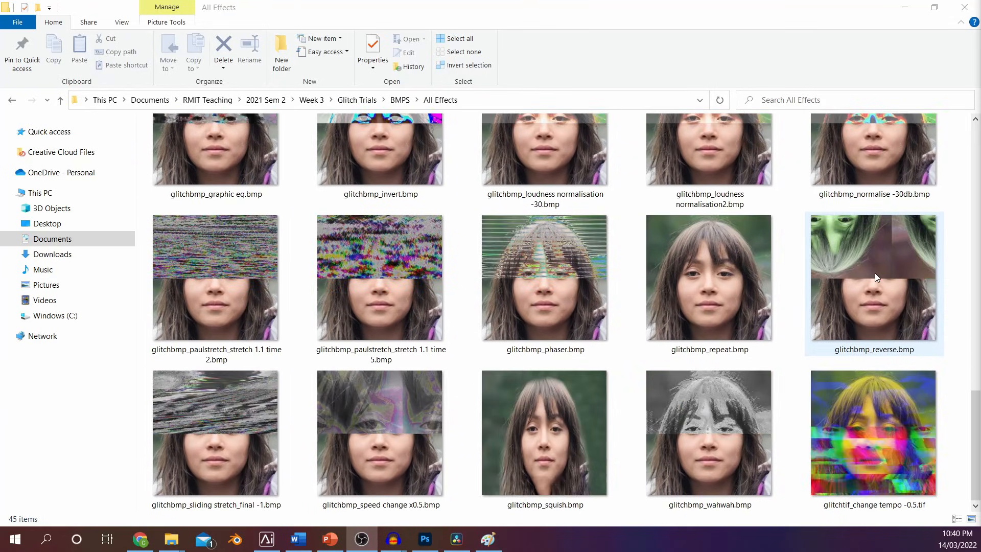
scroll(874, 275, up, 6)
scroll(874, 276, up, 10)
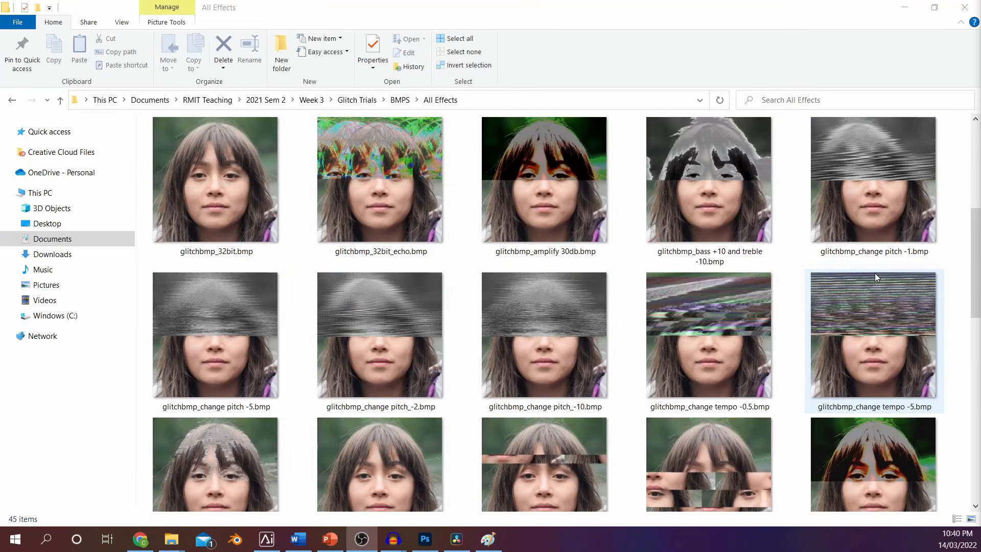
scroll(875, 272, down, 6)
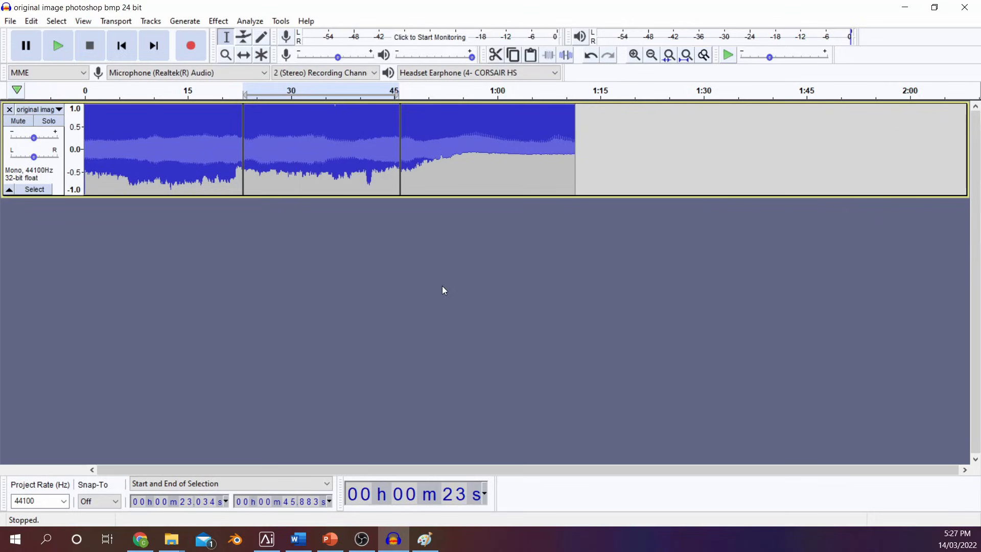
Set up an audio export as other uncompressed files with a RAW (header-less) header and U-Law encoding
click(10, 21)
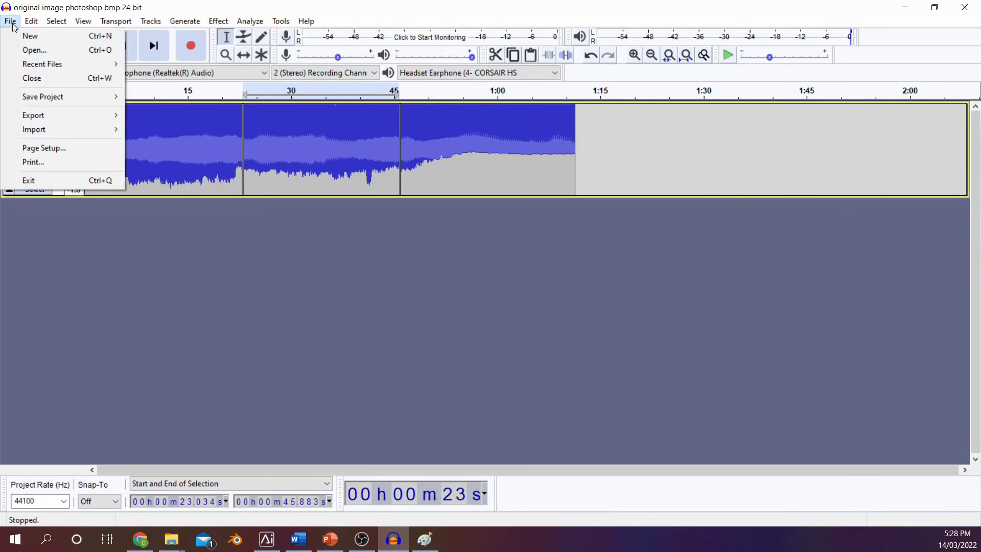
mouse_move(74, 115)
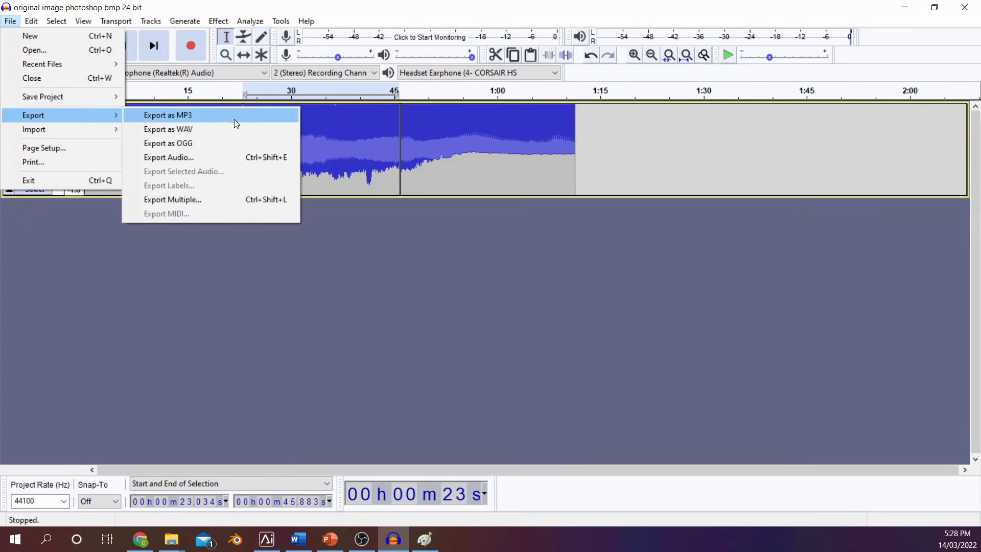
click(252, 155)
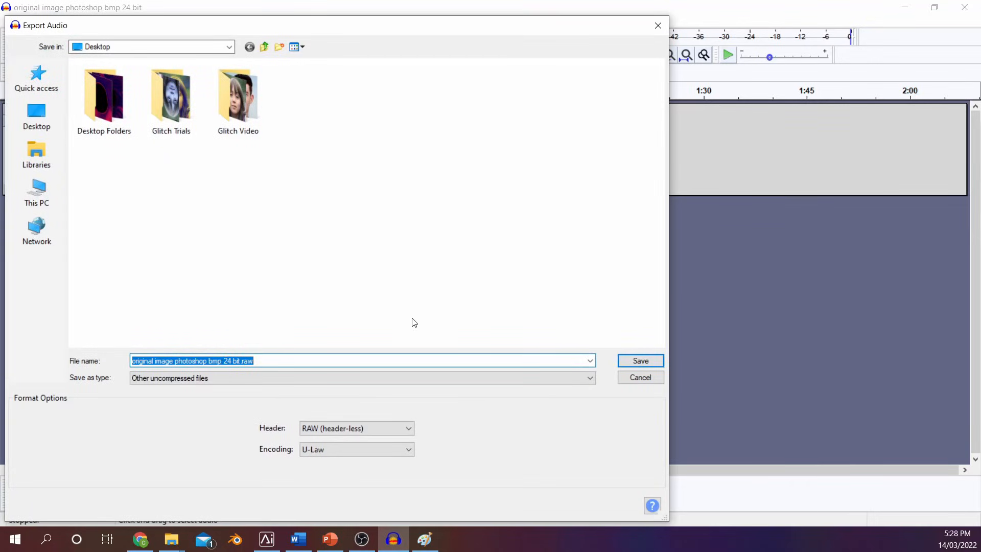
click(330, 378)
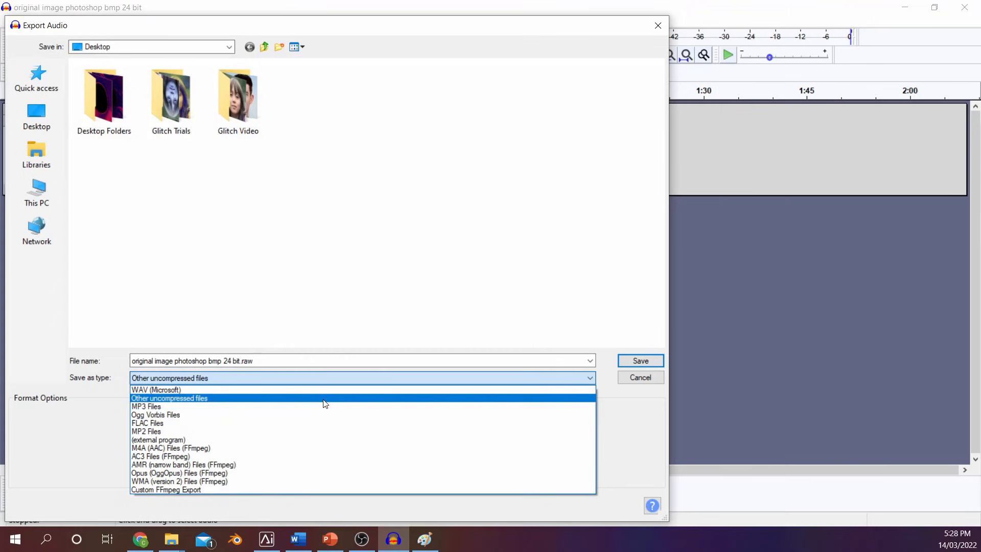
click(325, 404)
click(356, 428)
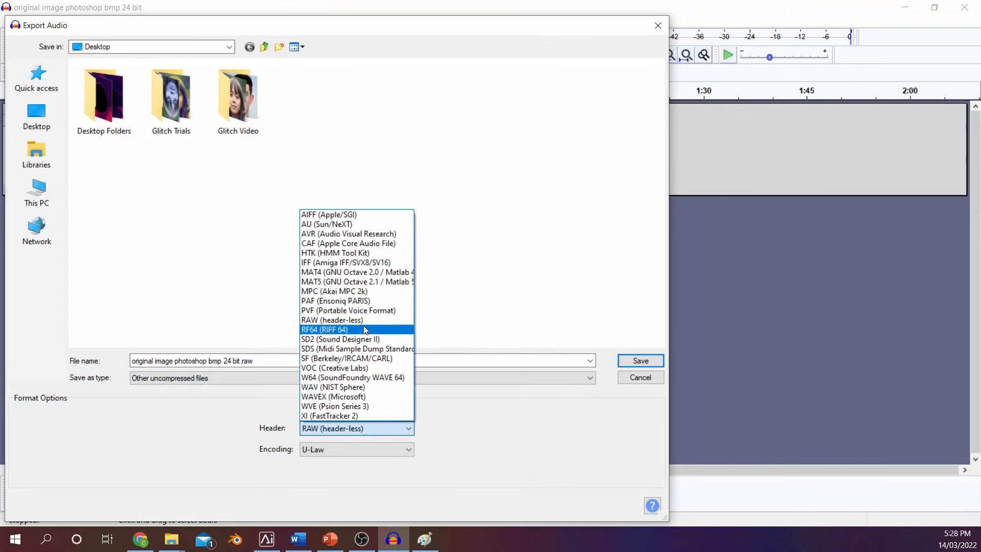
click(360, 320)
click(346, 449)
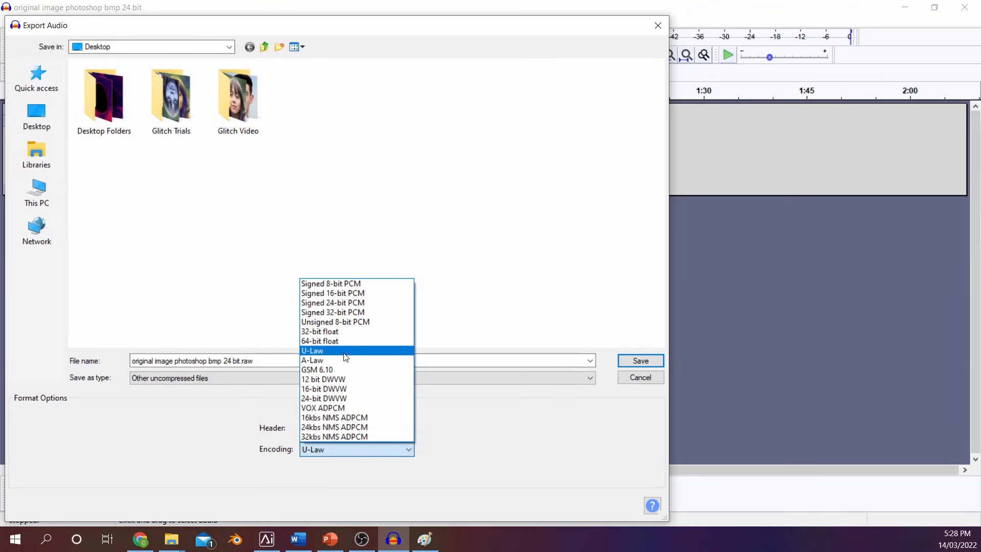
click(346, 357)
Name the export "original image photoshop bmp 24 bit_reversed middle third_v1.bmp" and save it, accepting the nonstandard extension
click(304, 358)
click(304, 359)
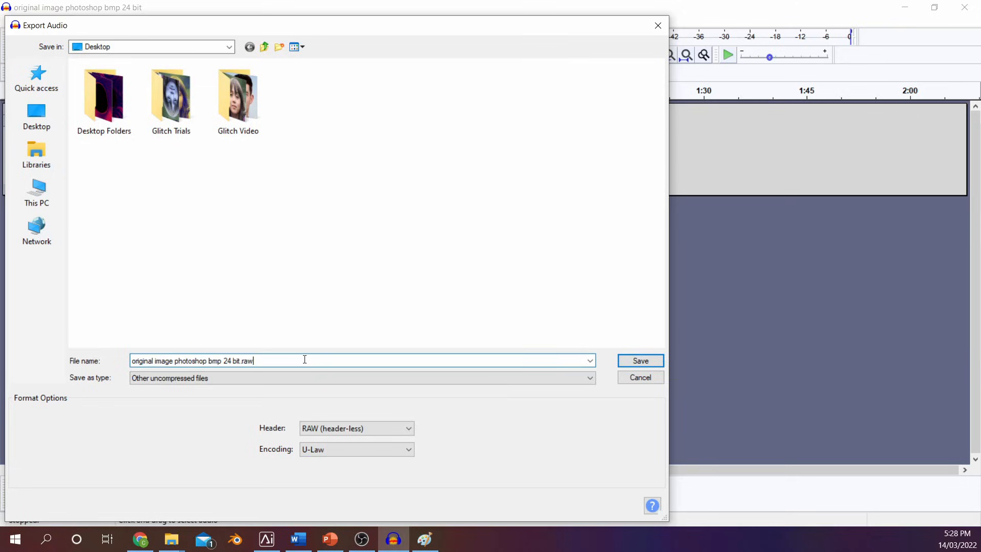
key(BackSpace)
key(BackSpace)
key(BackSpace)
text(_reversed middle third_v)
click(633, 358)
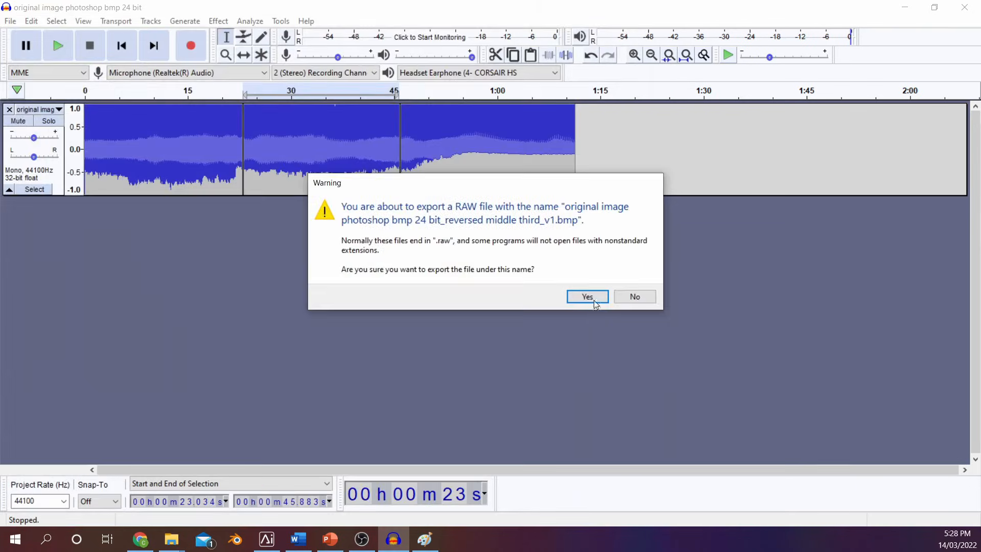
click(587, 297)
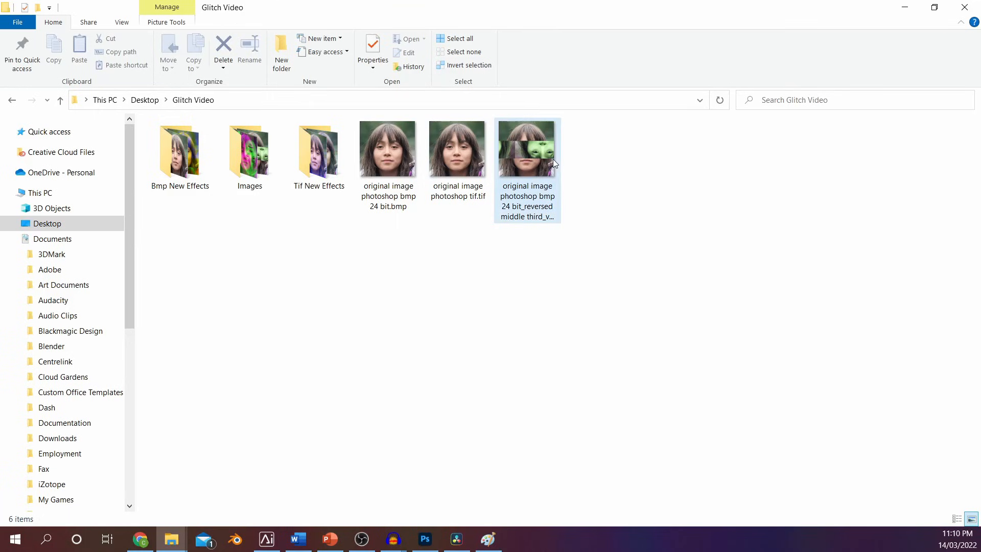
Open the exported "reversed middle third" BMP from the Glitch Video folder to view the glitch
click(551, 162)
double_click(548, 167)
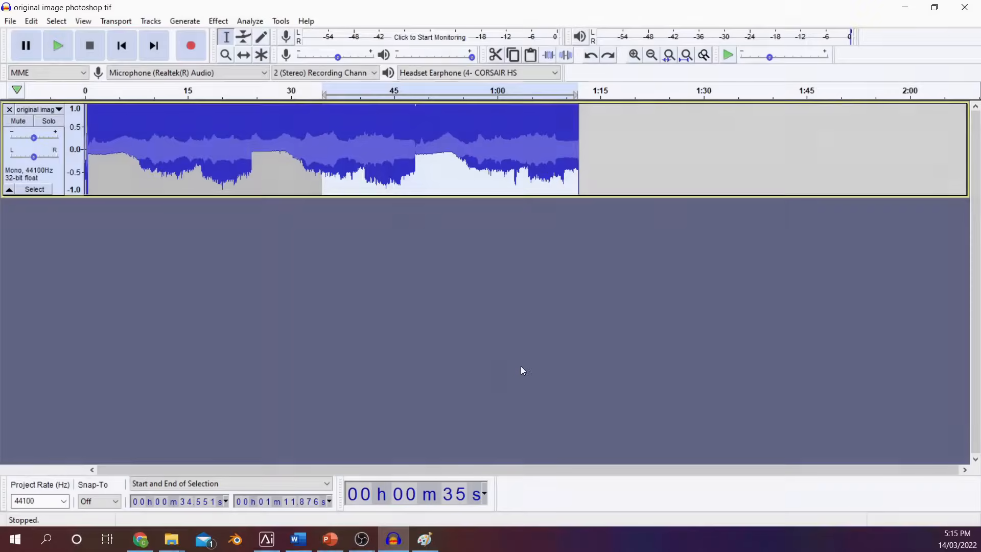
click(371, 271)
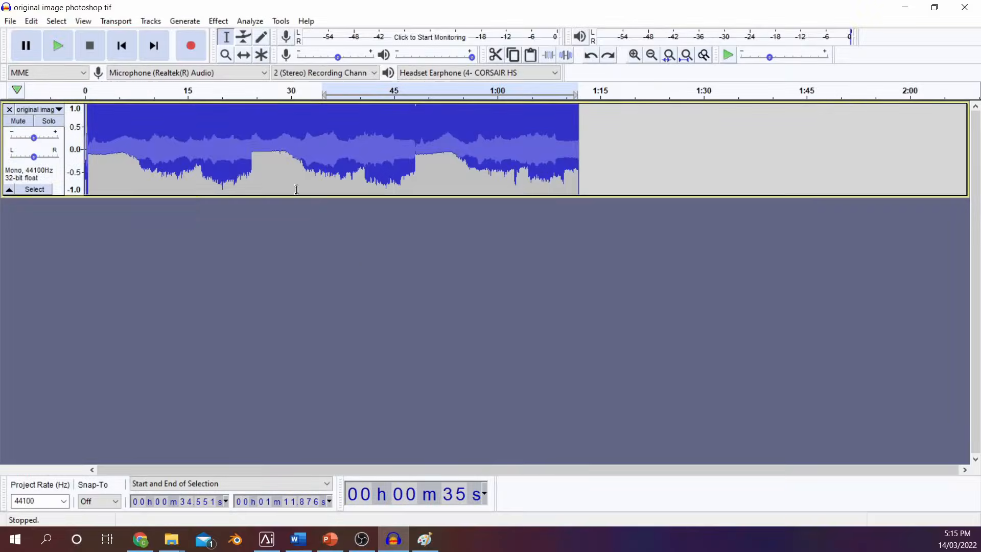
Try Invert on the TIFF's audio in Audacity from about 34.6 s to the end of the track, and undo it
drag(323, 168, 577, 168)
click(219, 21)
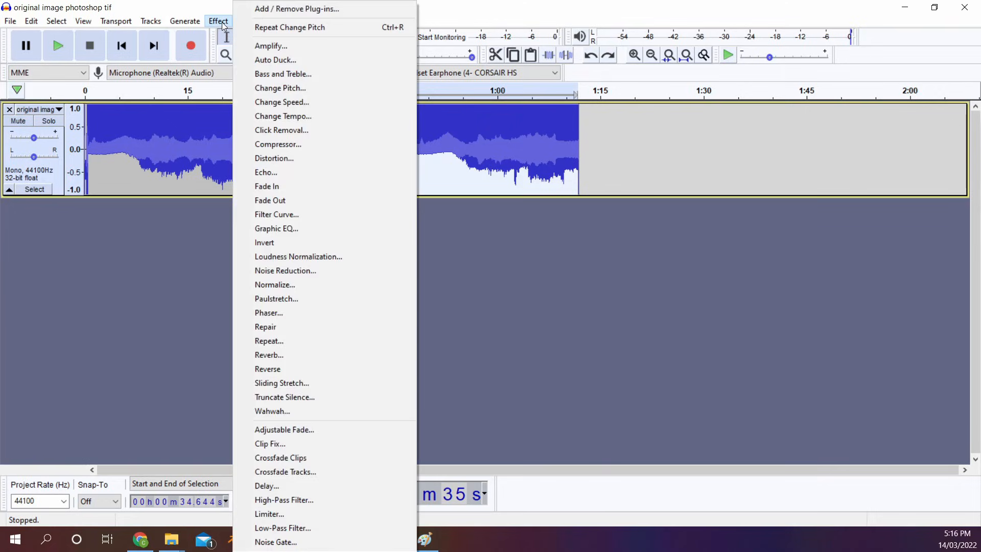
click(305, 243)
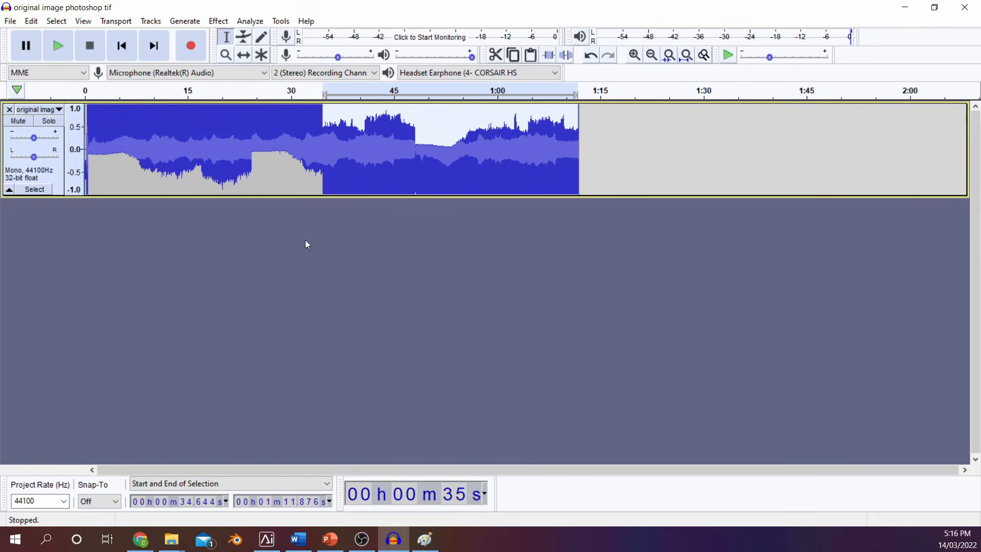
key(ctrl+z)
Open the Phaser effect for the audio from about 33.5 s to the end of the track and lower its Dry/Wet setting
click(122, 45)
drag(317, 145, 578, 148)
click(218, 21)
click(323, 313)
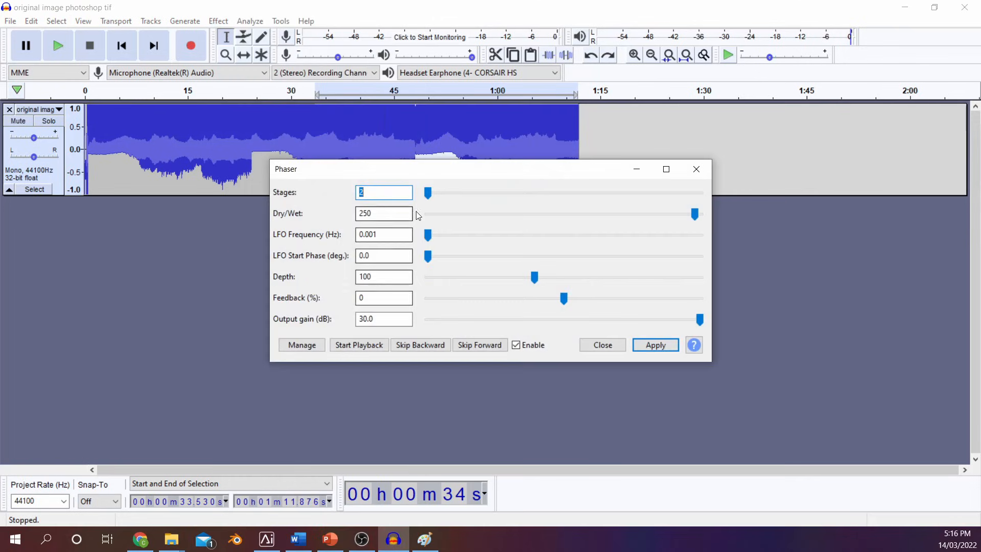
drag(695, 213, 654, 213)
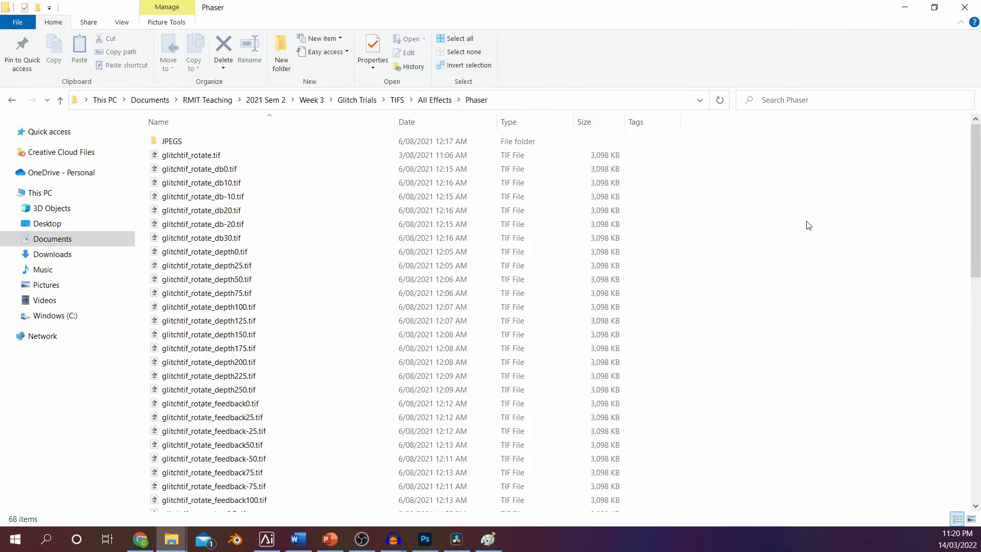
Examine the TIF samples in the Phaser folder to see how each file name records the altered effect setting
scroll(808, 225, down, 1)
scroll(808, 225, down, 1)
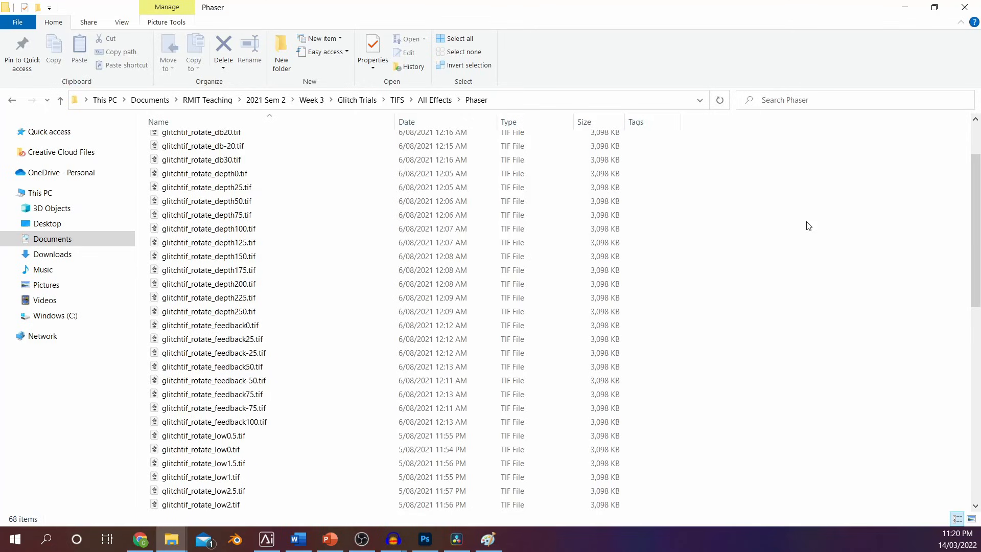
scroll(808, 225, down, 2)
scroll(808, 225, down, 2)
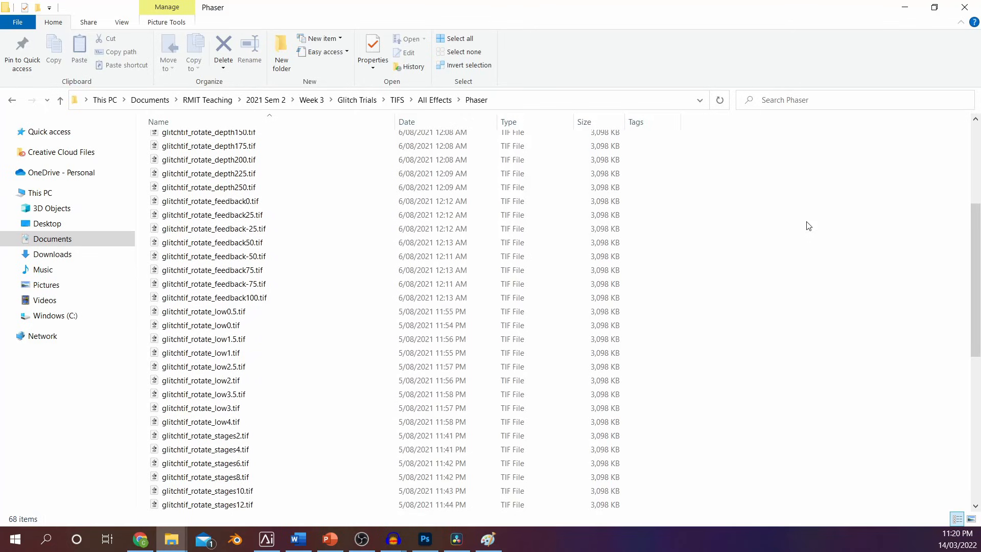
scroll(808, 225, down, 2)
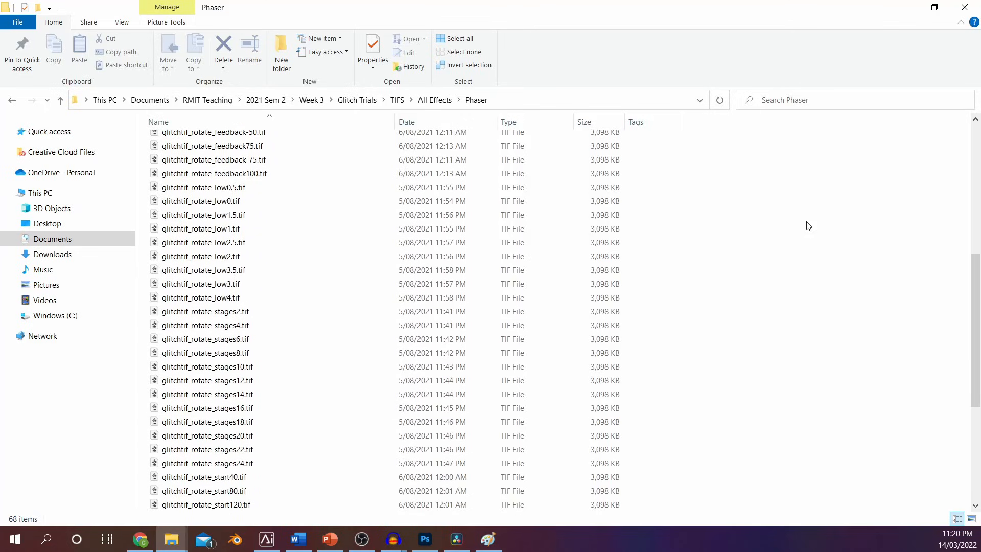
scroll(808, 225, down, 2)
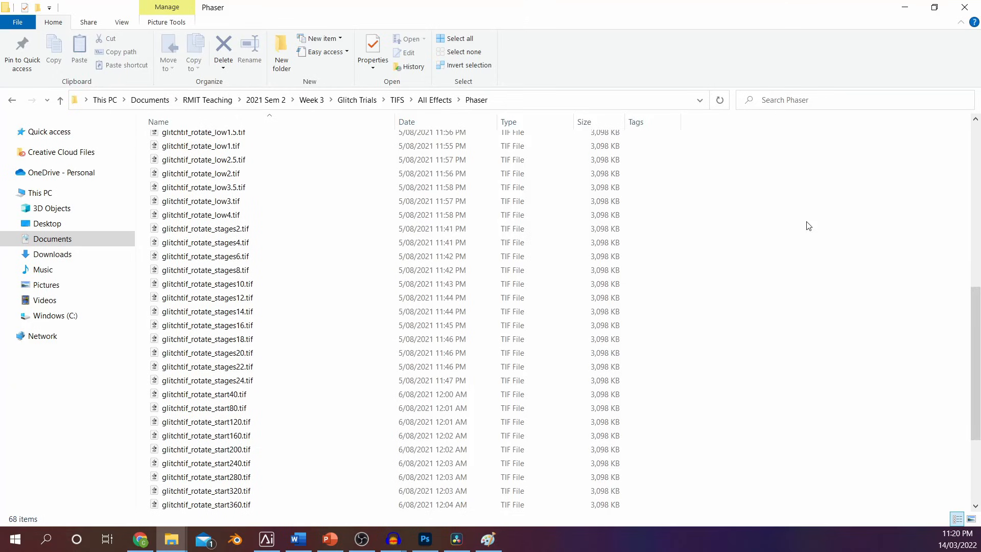
scroll(809, 225, down, 2)
scroll(808, 225, down, 1)
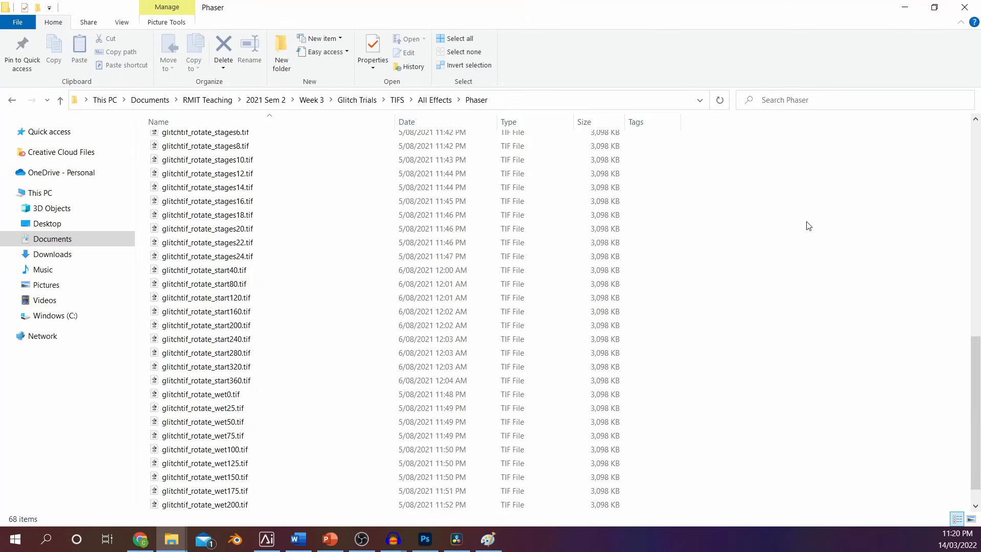
scroll(808, 225, up, 1)
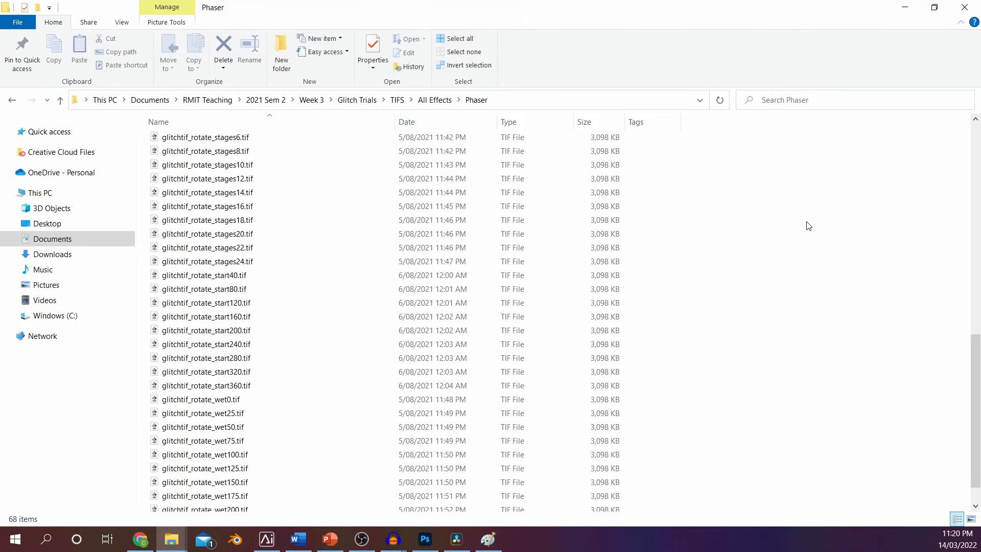
scroll(808, 226, up, 1)
scroll(808, 225, up, 4)
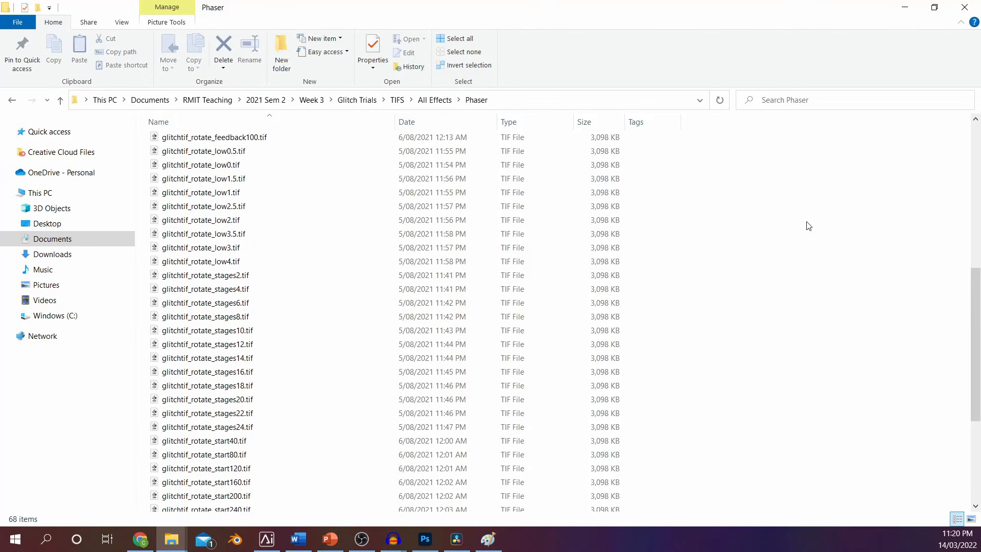
scroll(808, 225, up, 2)
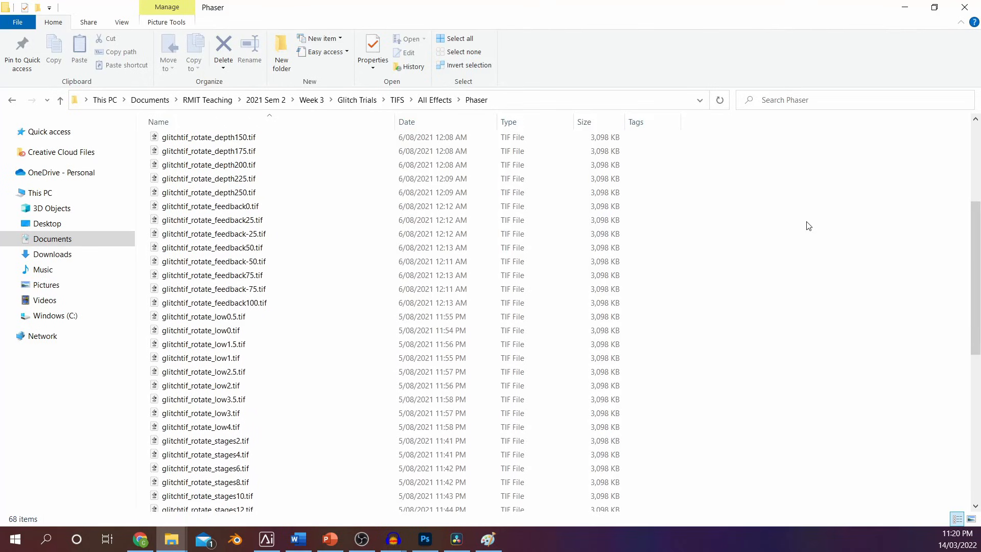
scroll(808, 226, up, 2)
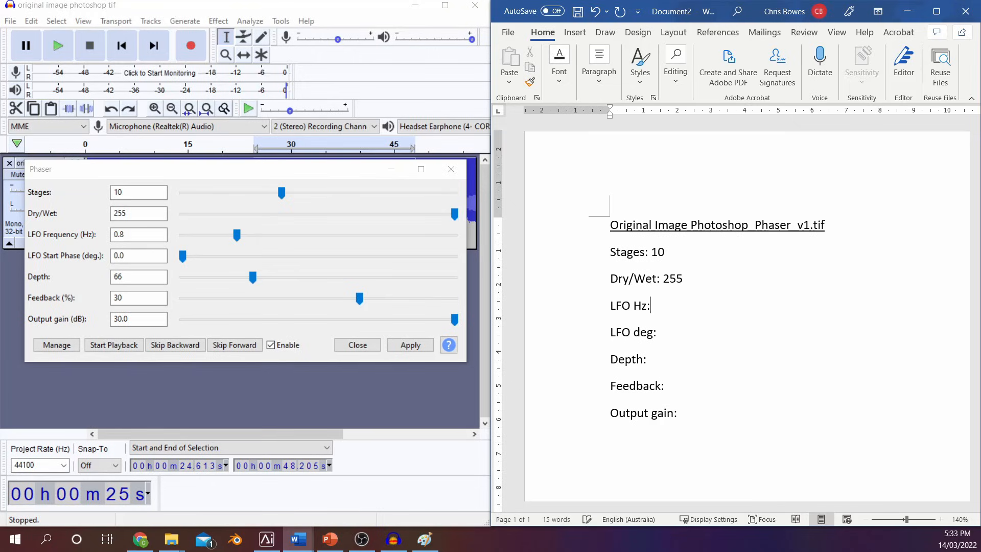
Complete the Phaser notes in Word with LFO Hz 0.8, LFO deg 0.0, Depth 66, Feedback 30 and Output gain 30
key(Down)
text(0.0)
key(Down)
text(66)
text( 30)
key(Return)
Add an "Altered:" line to the Phaser notes recording the edited range as 24.613 to 48.20
text(Altered: )
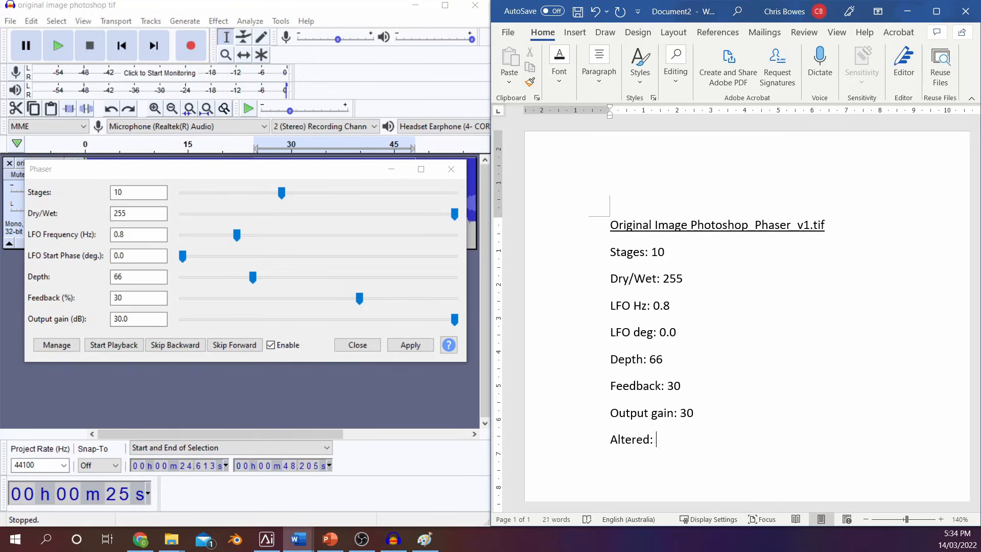
text(24.613 to 48.20)
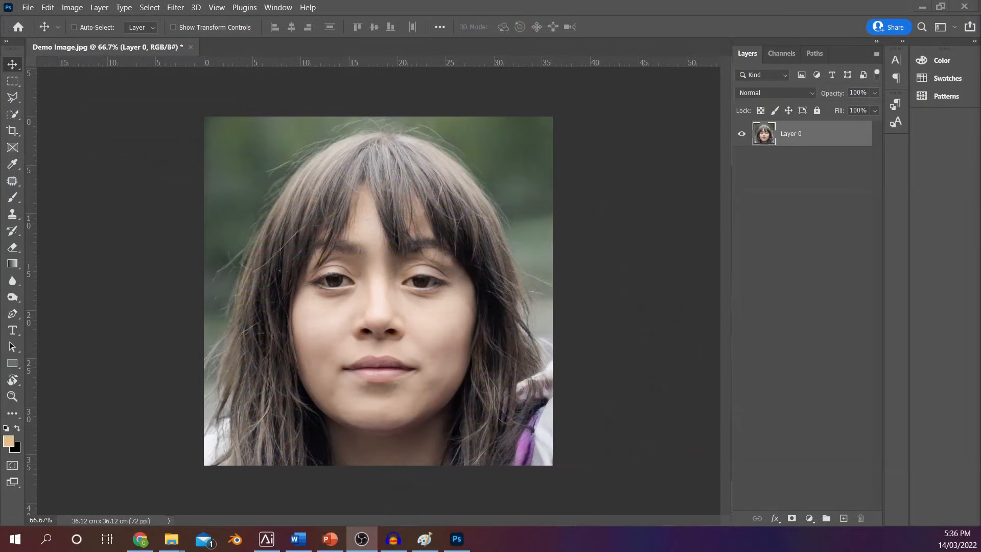
Switch to Photoshop and rotate the Demo Image layer 90° counter clockwise
click(48, 8)
mouse_move(210, 284)
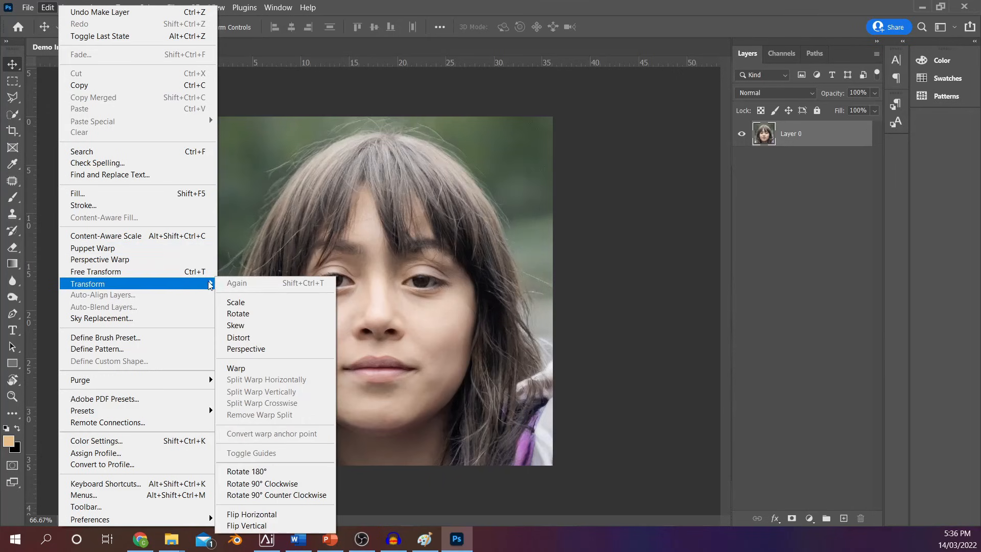
click(314, 485)
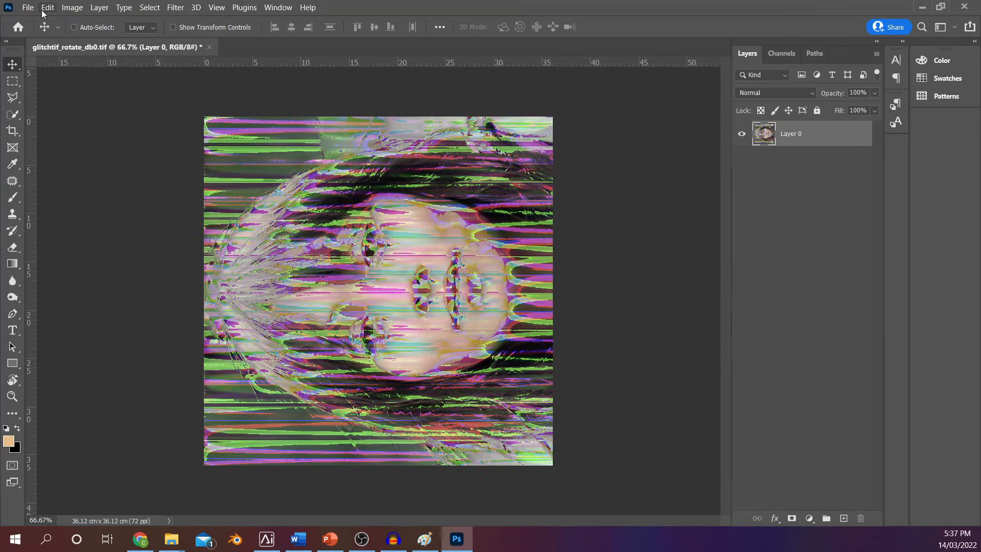
Rotate the layer of the sideways glitched TIF 90° clockwise to set the portrait upright
click(45, 8)
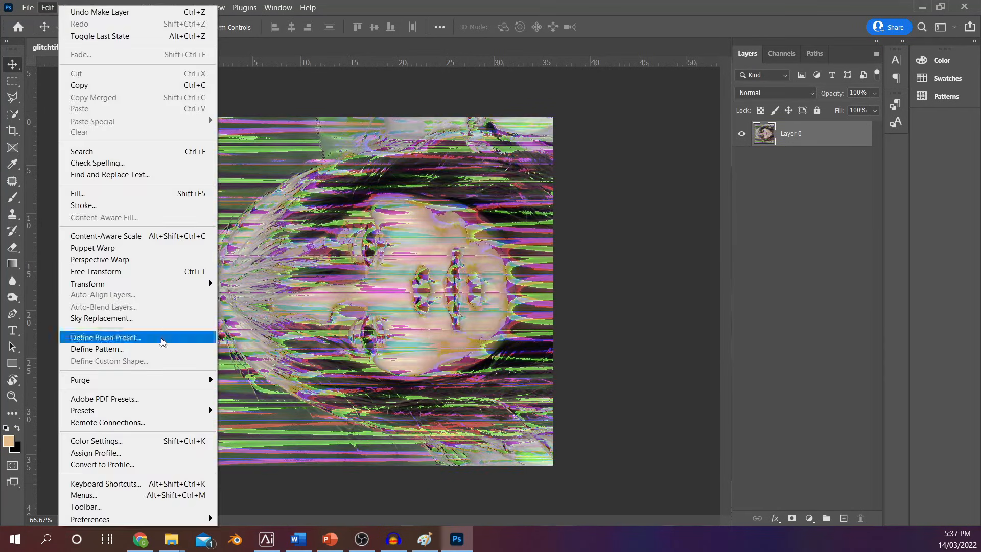
mouse_move(207, 280)
click(291, 485)
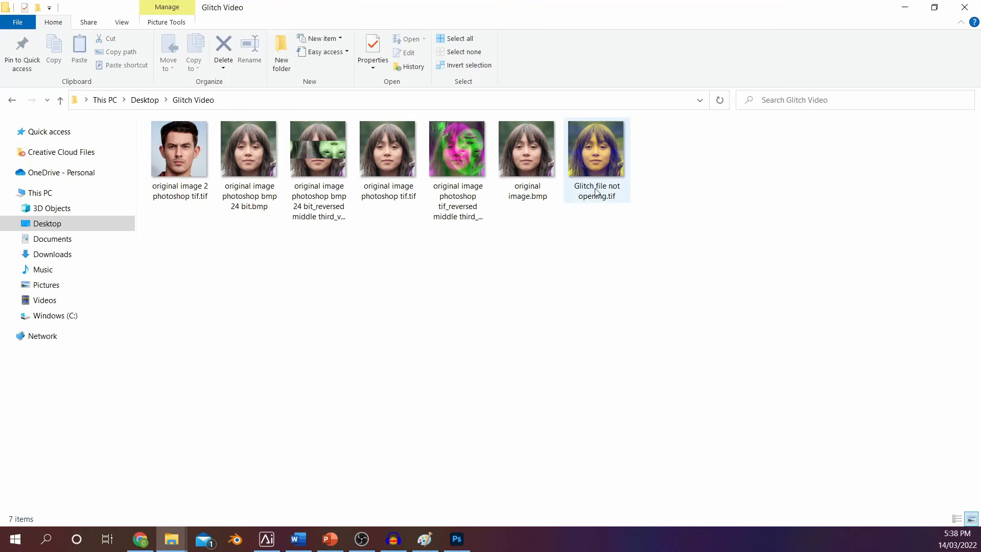
Try to open "Glitch file not opening.tif" in Photoshop, and return to the Glitch Video folder
double_click(593, 171)
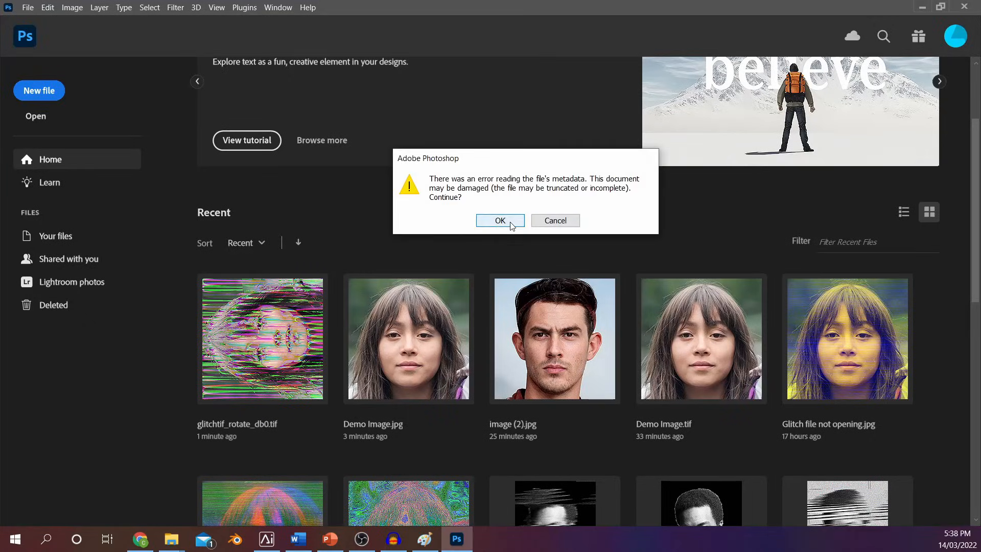
click(510, 222)
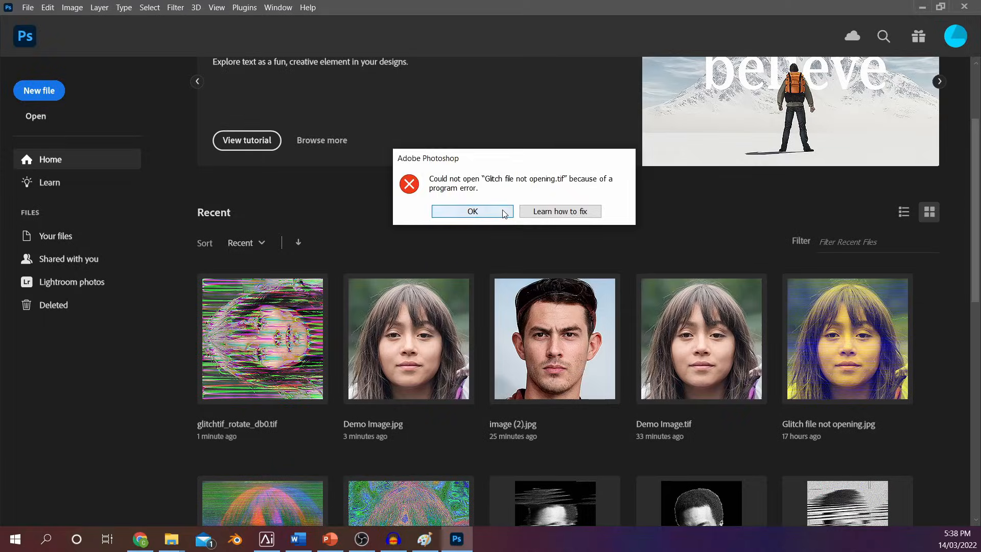
click(505, 212)
click(918, 10)
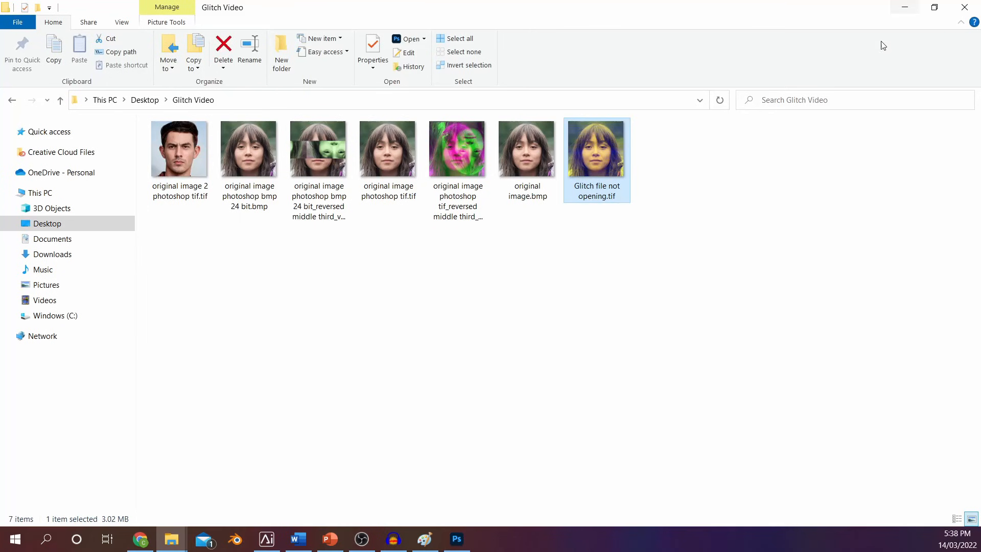
Open "Glitch file not opening.tif" in Paint and display the whole image
right_click(590, 157)
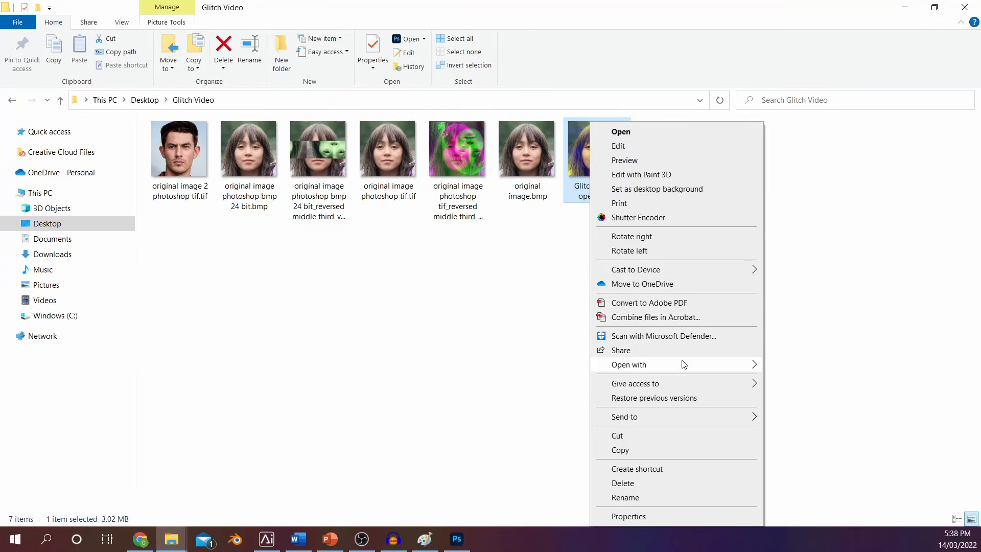
mouse_move(684, 365)
click(809, 382)
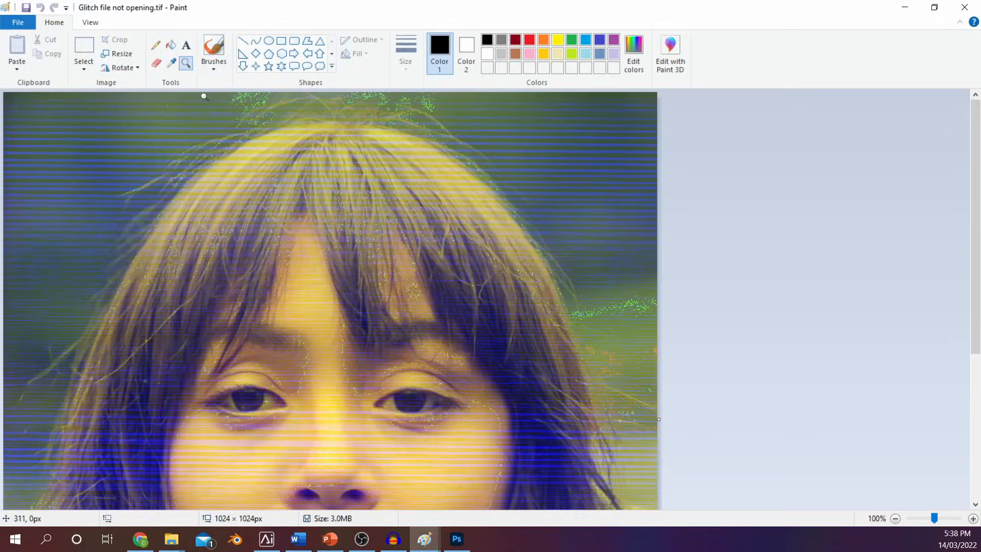
ctrl+scroll(237, 169, down, 1)
Save the image as a JPEG named "glitched photo" in the Glitch Video folder
click(18, 22)
mouse_move(102, 128)
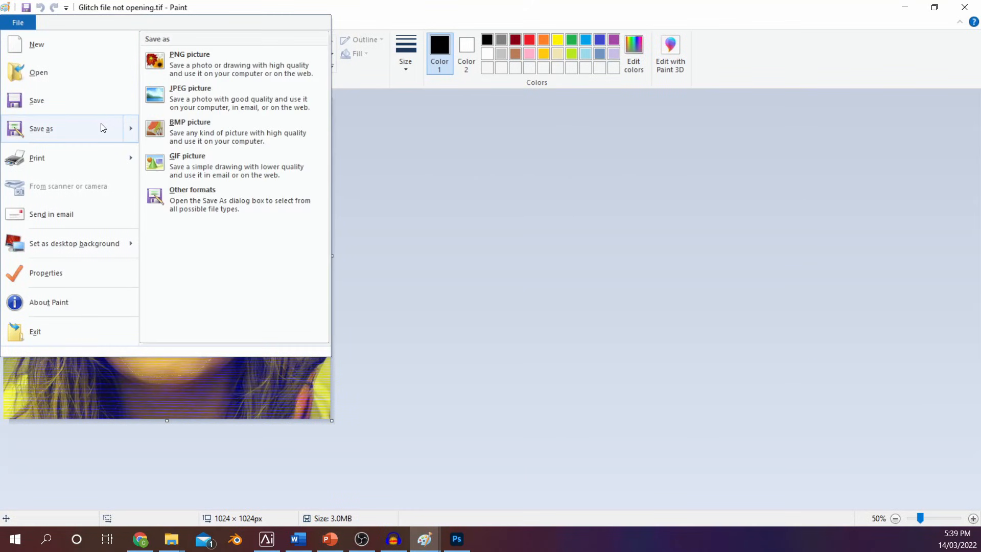
click(221, 90)
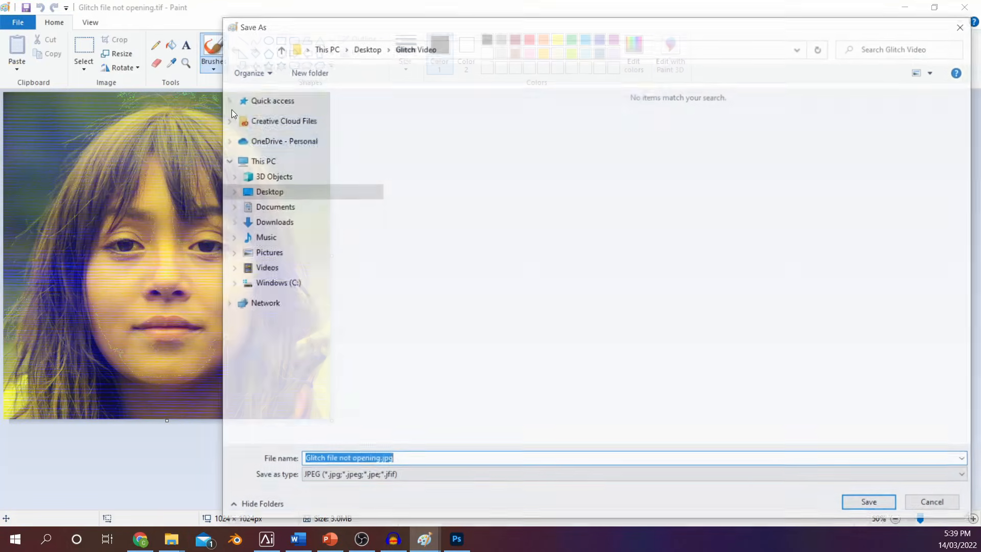
text(glitched photo)
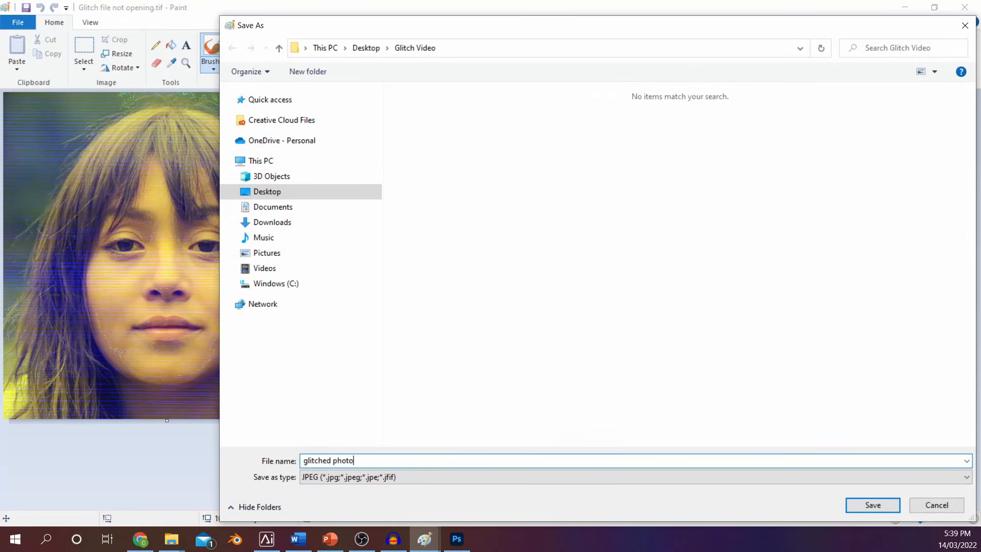
click(871, 505)
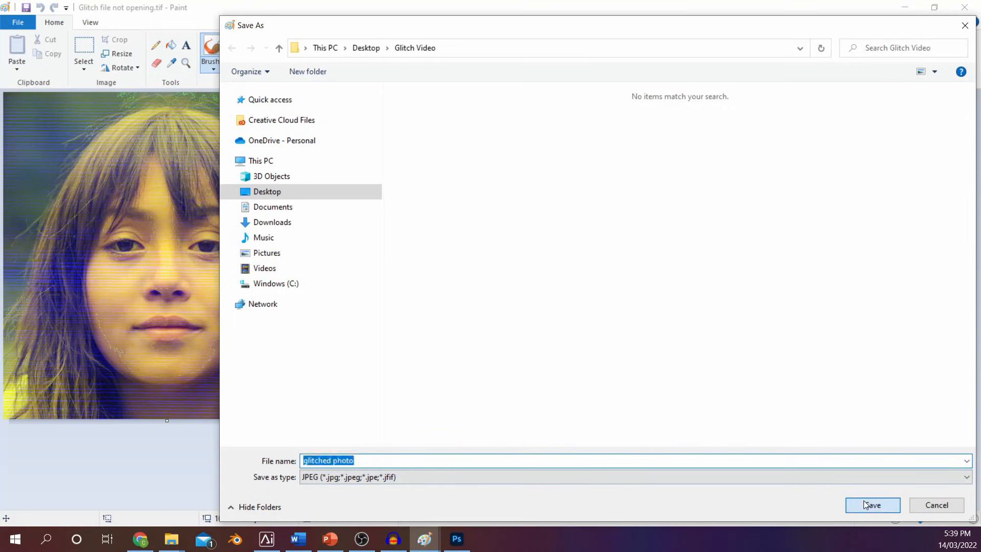
Return to the Glitch Video folder and open "glitched photo.jpg" in Photoshop
click(904, 7)
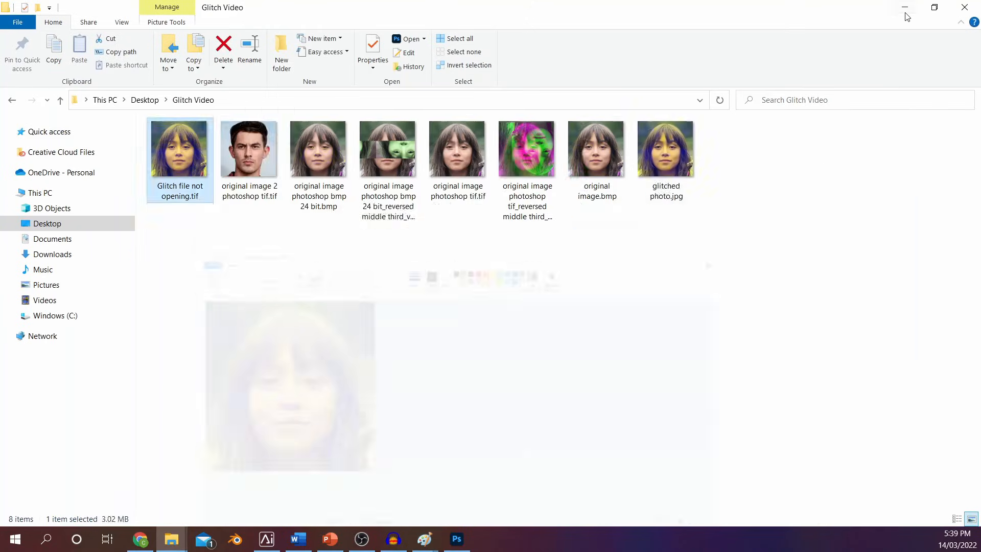
right_click(240, 153)
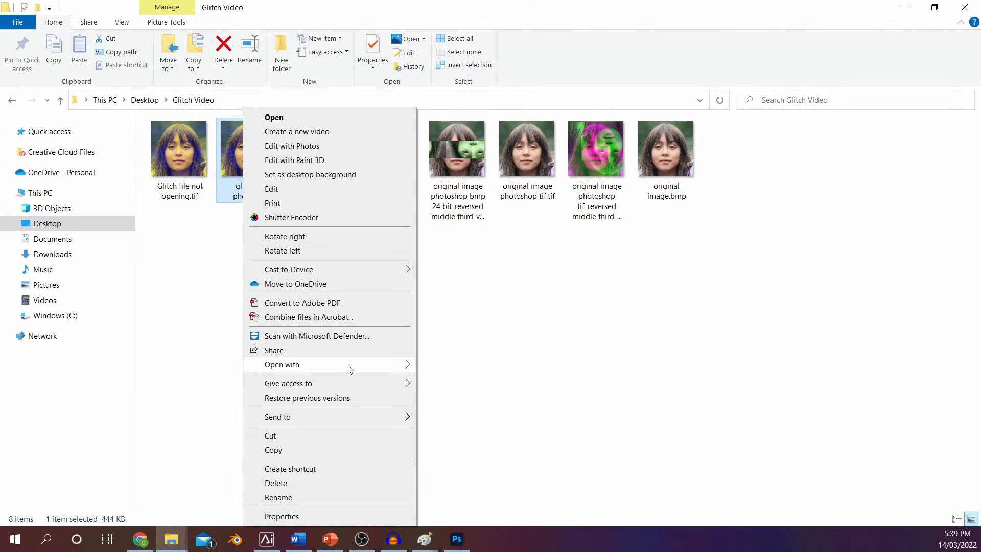
mouse_move(383, 364)
click(453, 364)
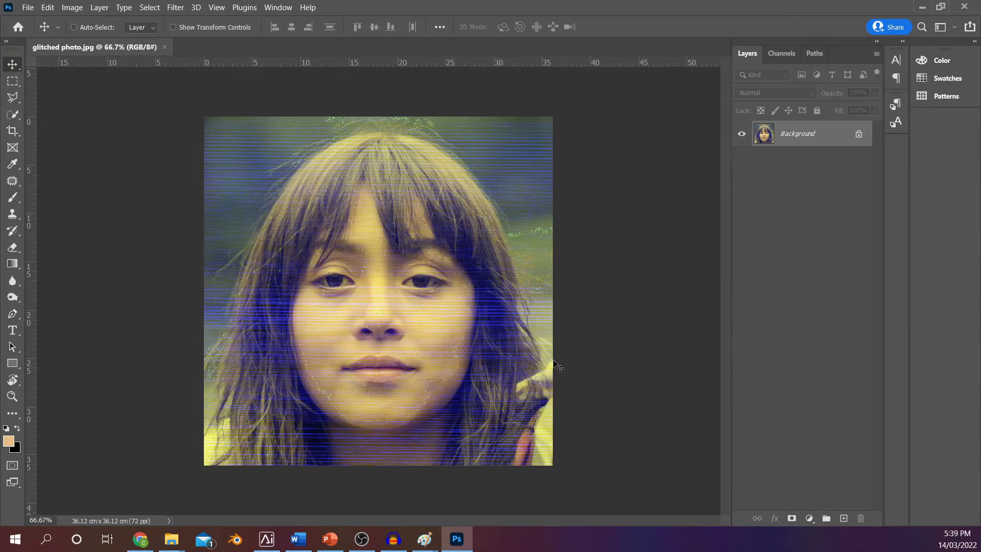